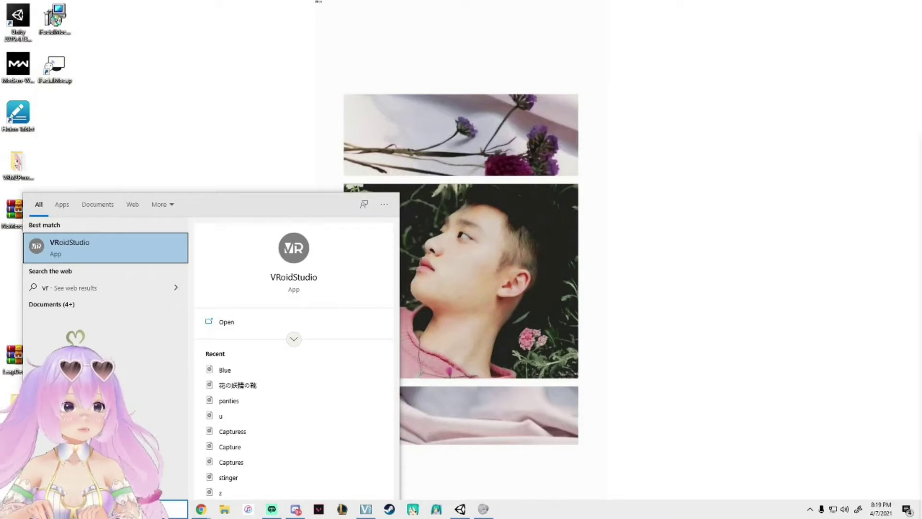
- Launch VRoidStudio and create a new avatar from the female model type
key("Return")
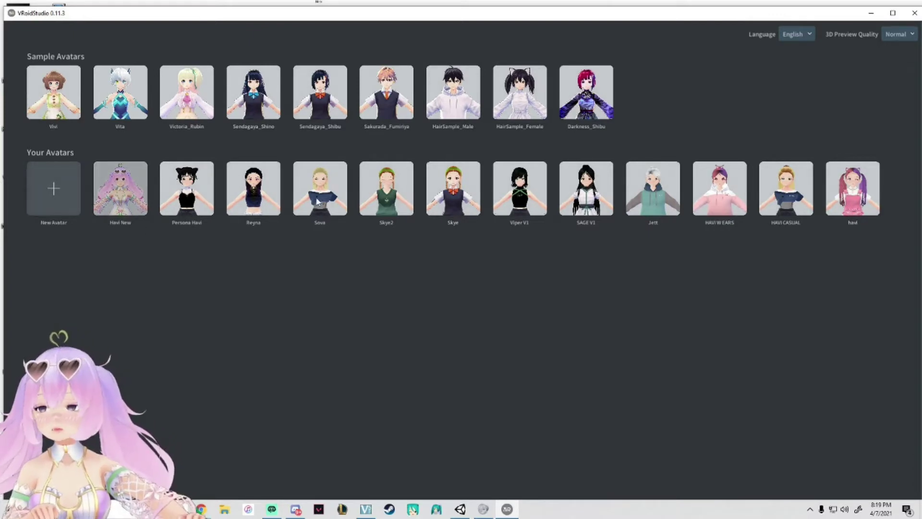
left_click(42, 190)
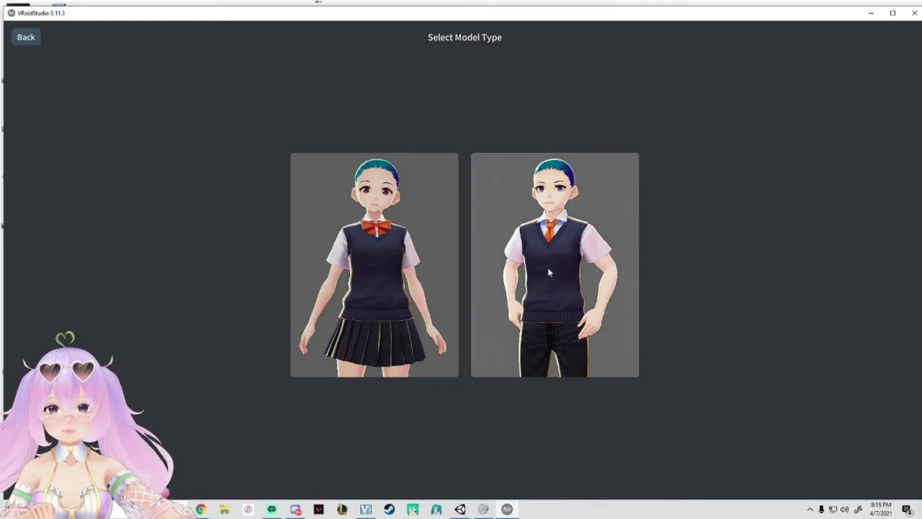
left_click(366, 253)
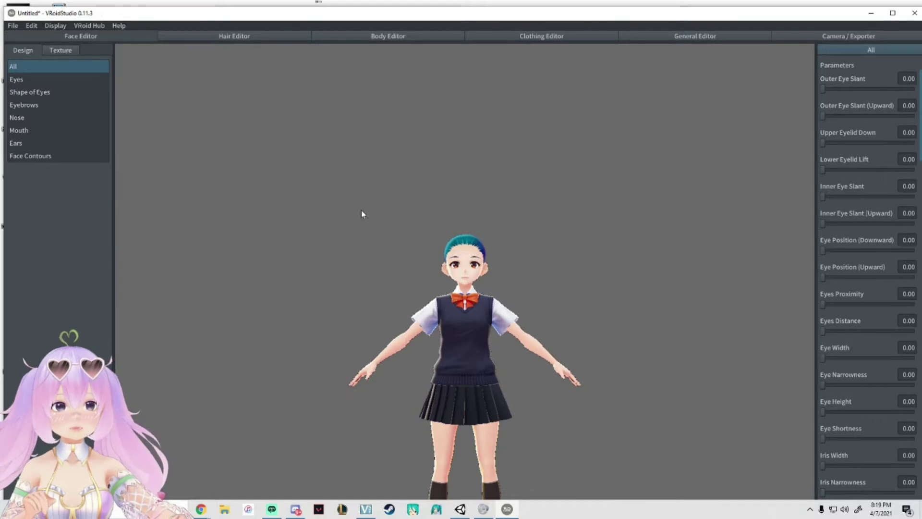
- Examine the new avatar from different angles and distances, ending with a close view of its face and upper body
middle_click_drag(422, 310, 413, 233)
mouse_move(413, 232)
right_mouse_down()
mouse_move(414, 269)
mouse_move(416, 242)
right_mouse_up()
middle_click_drag(419, 268, 429, 255)
scroll(428, 251, "up", 6)
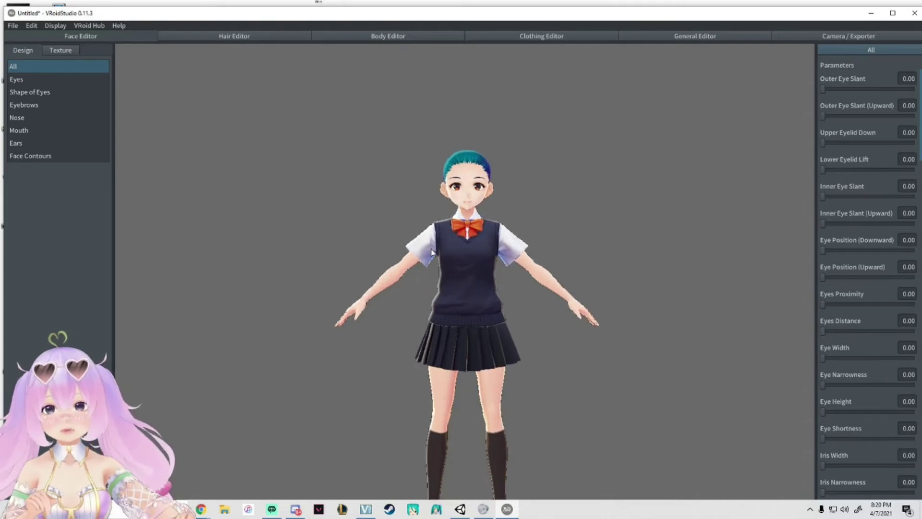
scroll(433, 214, "down", 5)
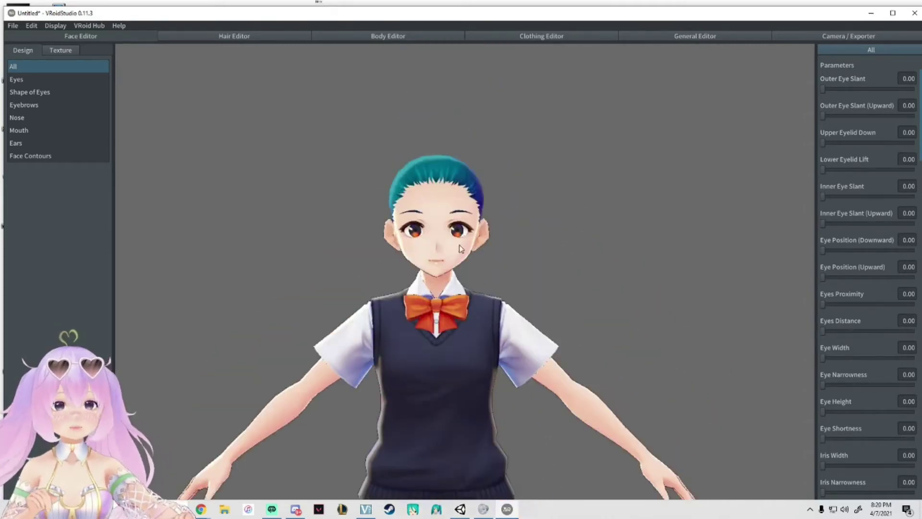
middle_click_drag(478, 244, 464, 219)
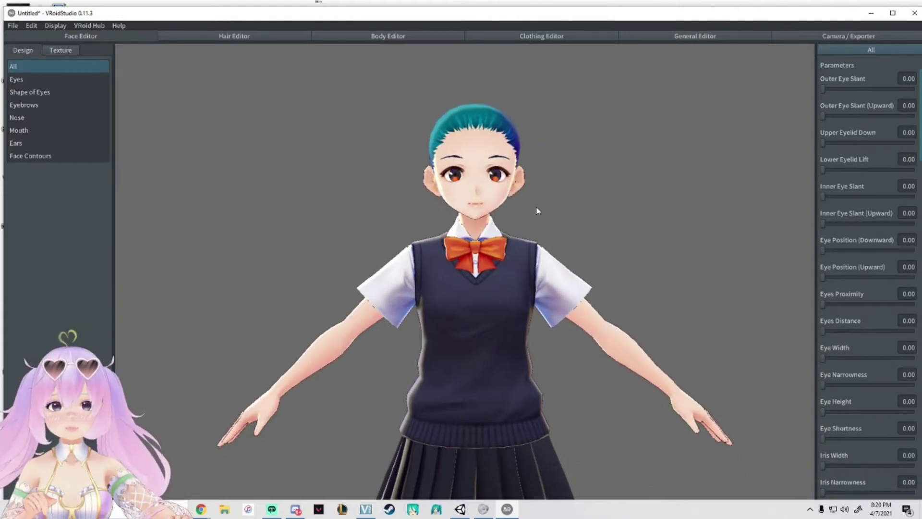
mouse_move(485, 232)
left_mouse_down()
mouse_move(545, 236)
mouse_move(310, 232)
mouse_move(298, 245)
mouse_move(479, 247)
left_mouse_up()
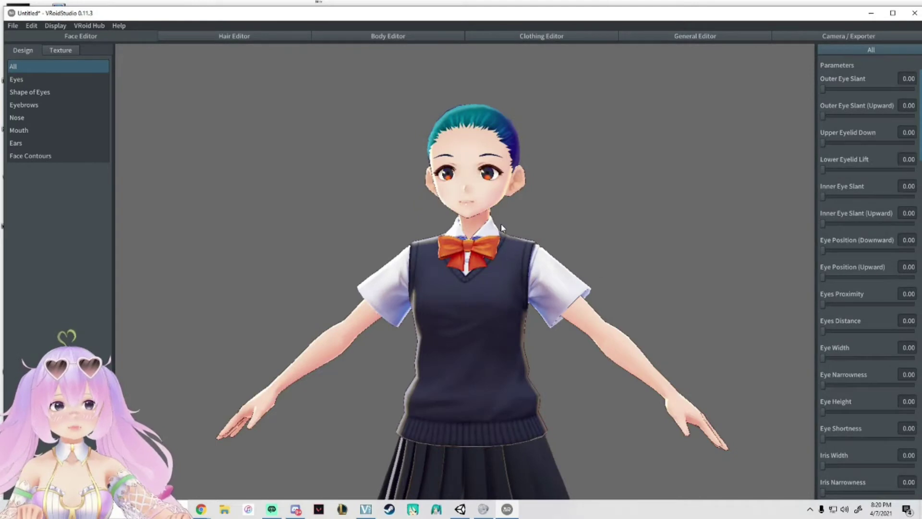
left_click_drag(503, 190, 522, 187)
mouse_move(545, 217)
left_mouse_down()
mouse_move(586, 211)
mouse_move(531, 219)
mouse_move(557, 219)
mouse_move(549, 224)
left_mouse_up()
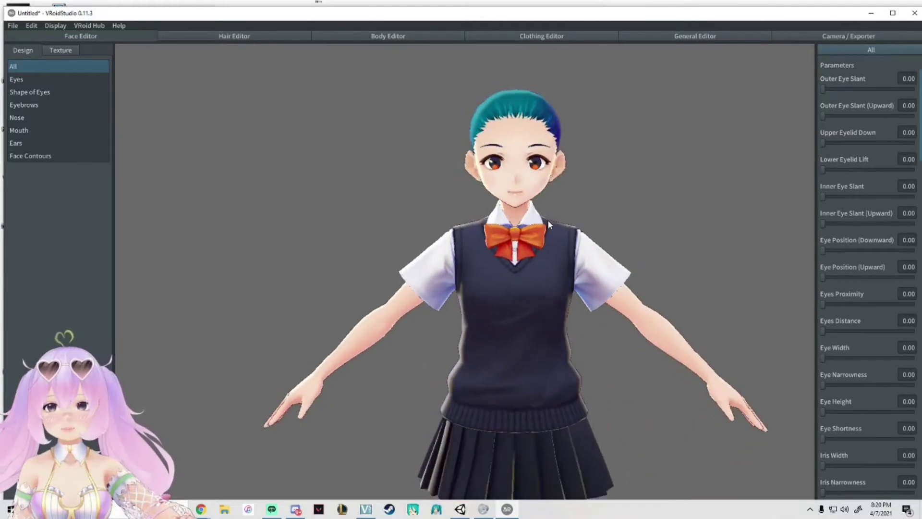
scroll(524, 229, "up", 5)
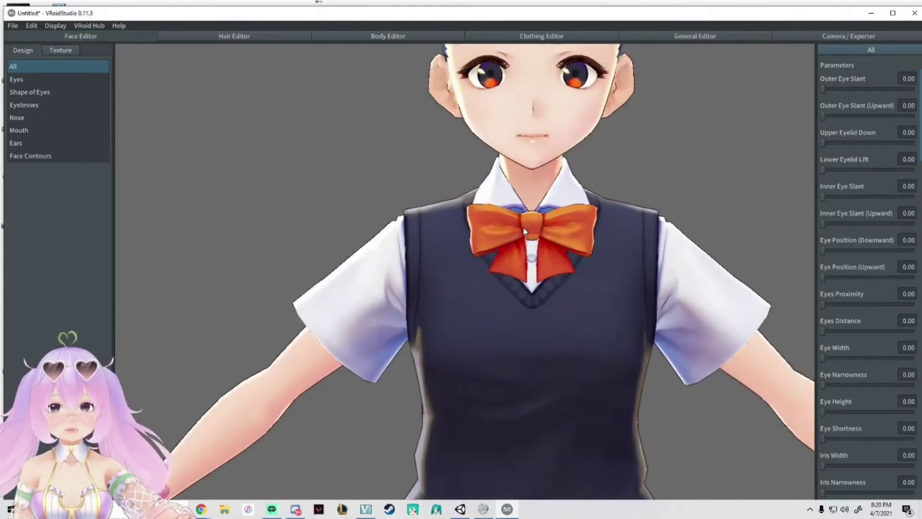
mouse_move(523, 229)
middle_mouse_down()
mouse_move(512, 281)
mouse_move(514, 209)
mouse_move(499, 244)
mouse_move(557, 260)
mouse_move(514, 312)
mouse_move(512, 212)
mouse_move(510, 247)
mouse_move(530, 242)
middle_mouse_up()
mouse_move(530, 243)
right_mouse_down()
mouse_move(644, 245)
mouse_move(464, 247)
mouse_move(612, 243)
mouse_move(530, 244)
right_mouse_up()
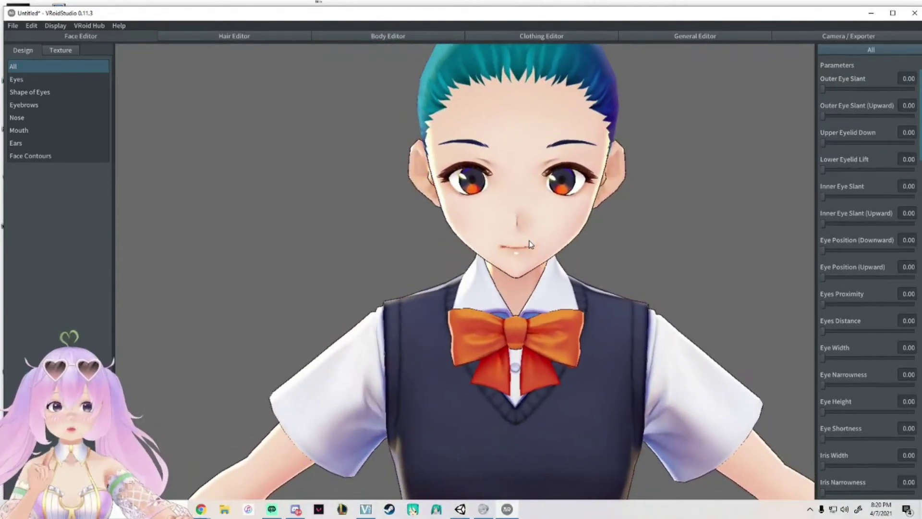
middle_click_drag(531, 241, 599, 183)
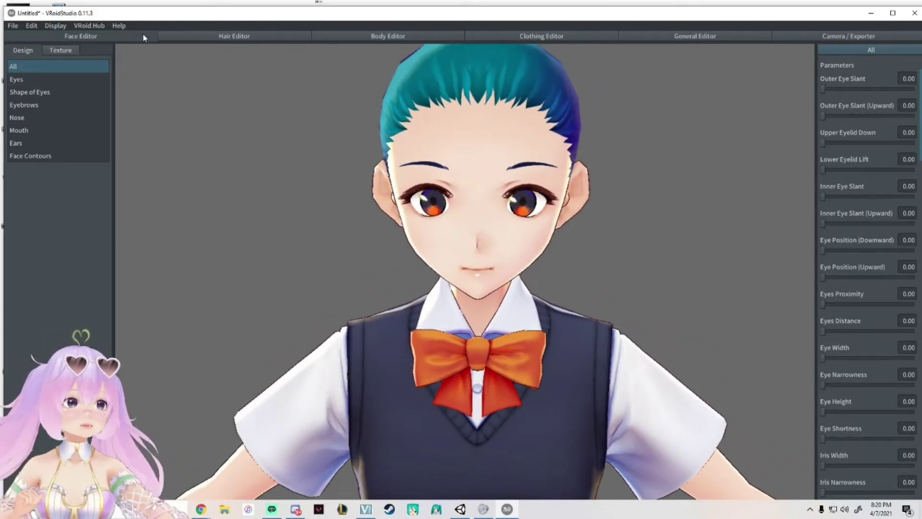
- Maximize the program window and look through the face design categories, returning to the full parameter list
left_click_drag(141, 19, 139, 4)
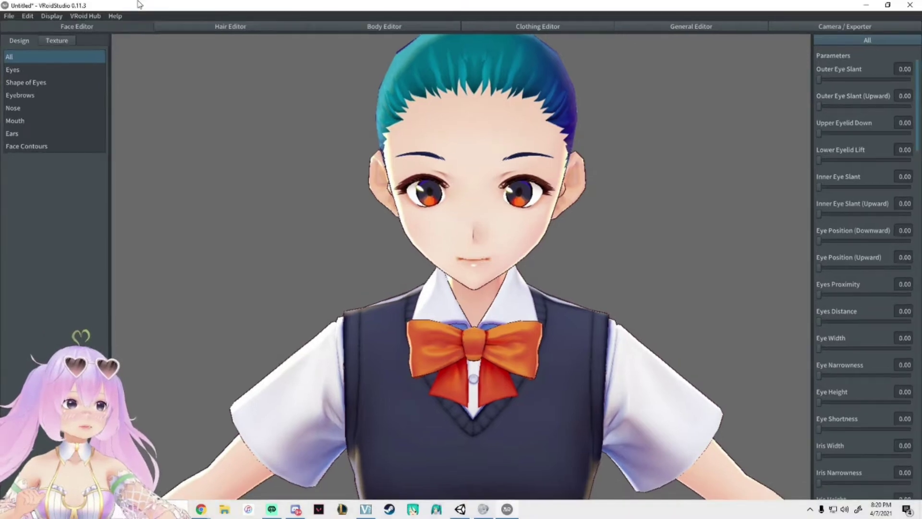
left_click(28, 70)
left_click(30, 82)
left_click(28, 107)
left_click(28, 121)
left_click(30, 146)
left_click(31, 134)
left_click(33, 95)
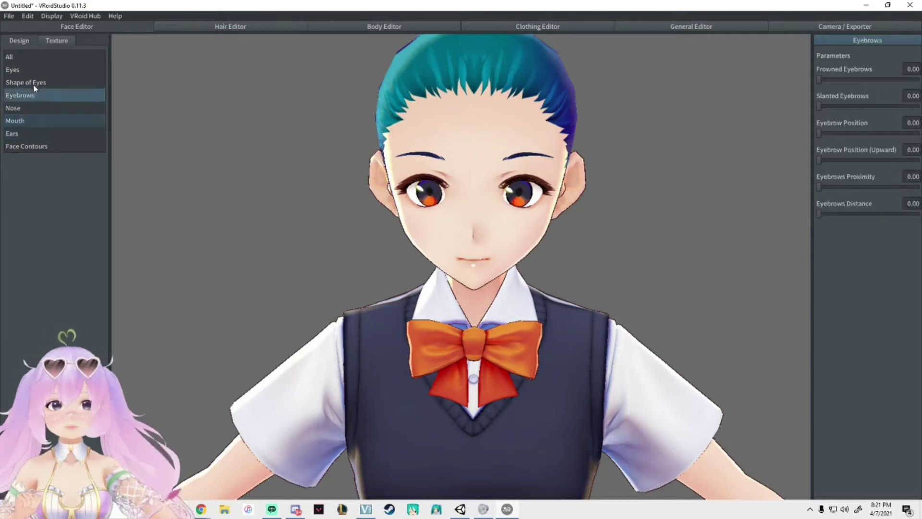
left_click(36, 65)
left_click(36, 57)
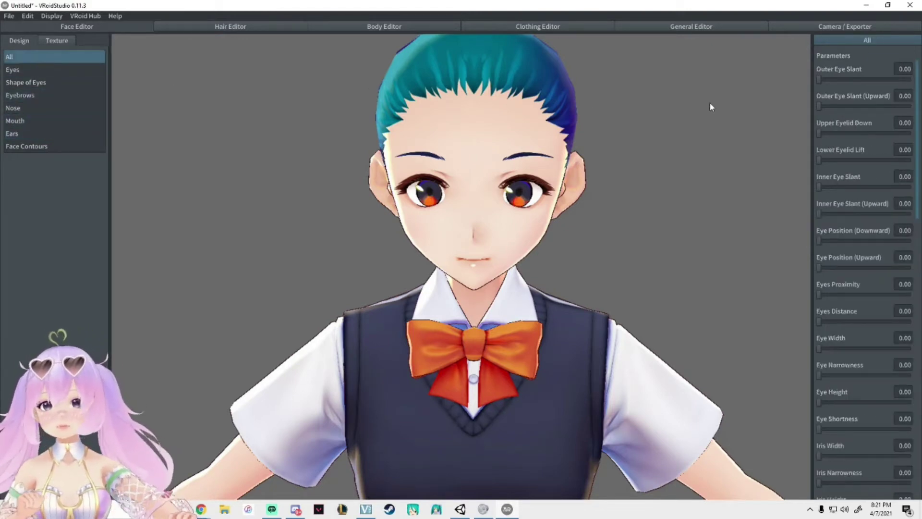
- Set Outer Eye Slant, Outer Eye Slant (Upward), Upper Eyelid Down and Lower Eyelid Lift to 1.00 each
left_click_drag(817, 79, 914, 121)
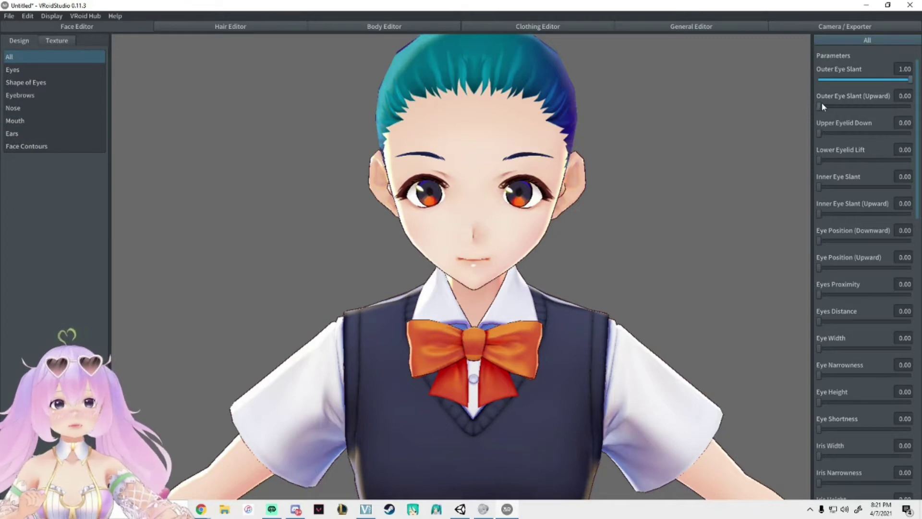
left_click_drag(822, 104, 908, 93)
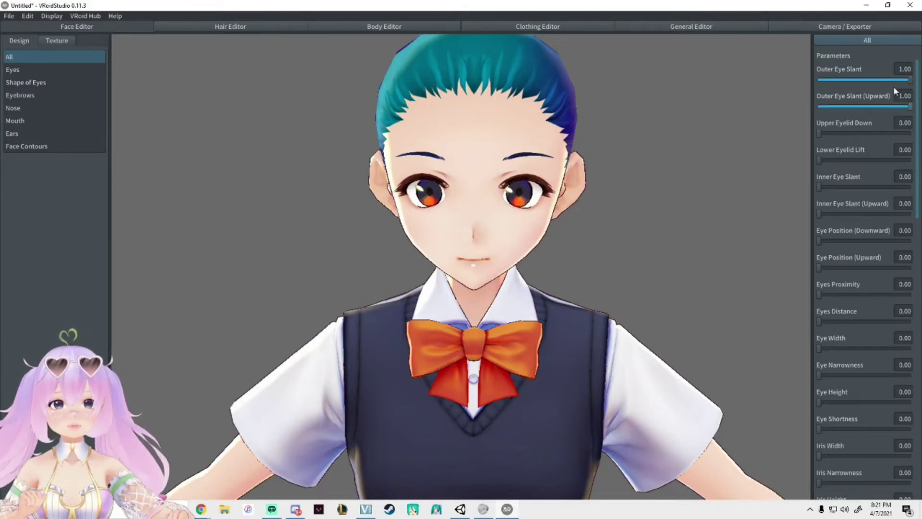
left_click_drag(820, 130, 912, 133)
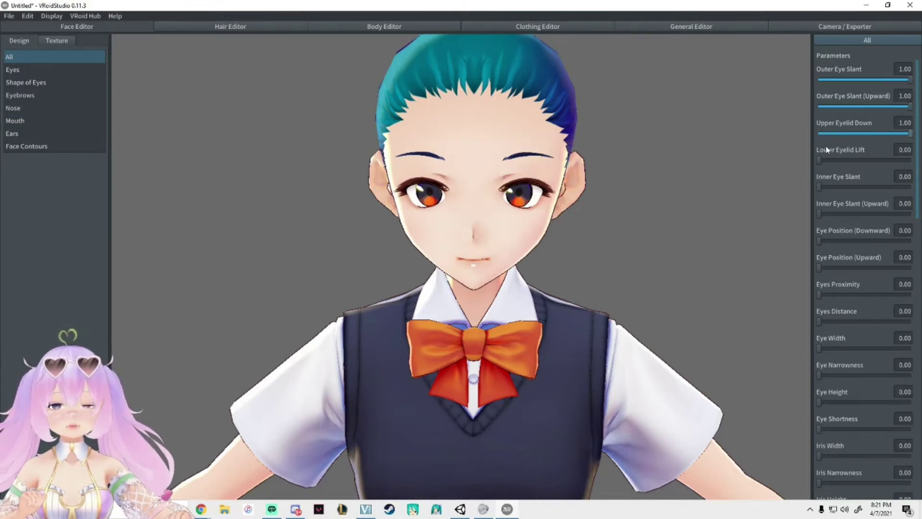
left_click_drag(820, 160, 912, 160)
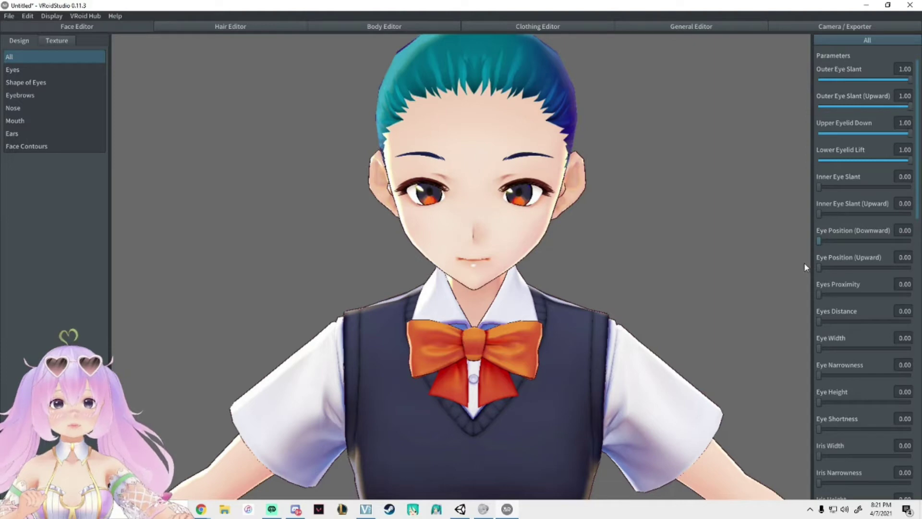
- Set the avatar's Eye Height to 0.40
scroll(836, 315, "down", 2)
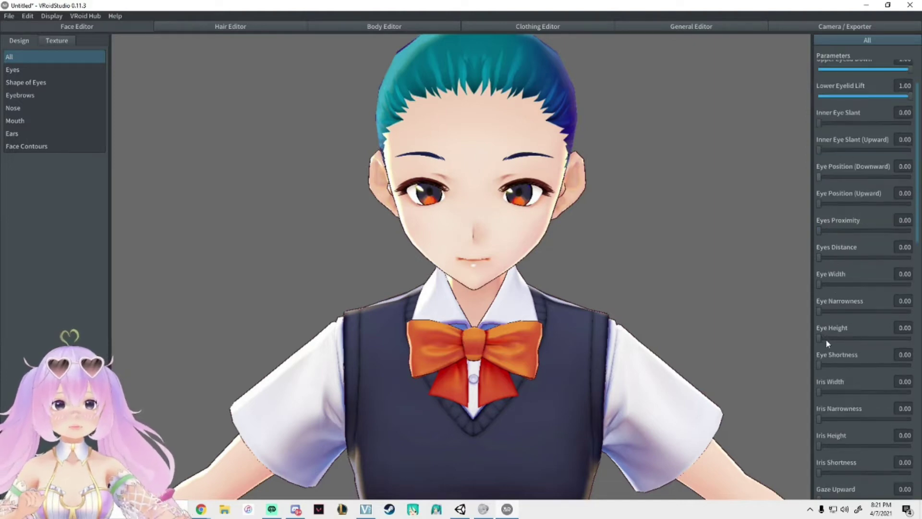
left_click_drag(820, 338, 857, 336)
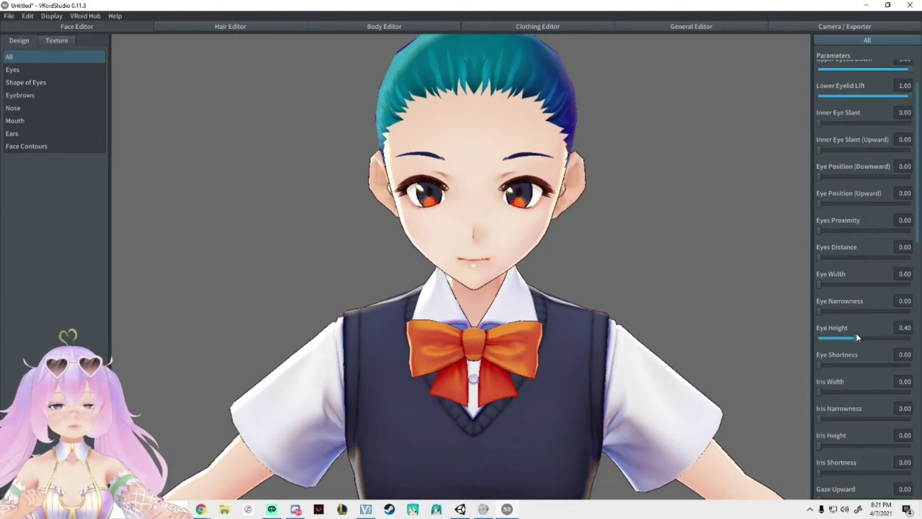
- Set the first Faceline Position parameter to 1.00, after trying and undoing 1.00 on the second one
scroll(866, 333, "down", 15)
scroll(868, 336, "down", 3)
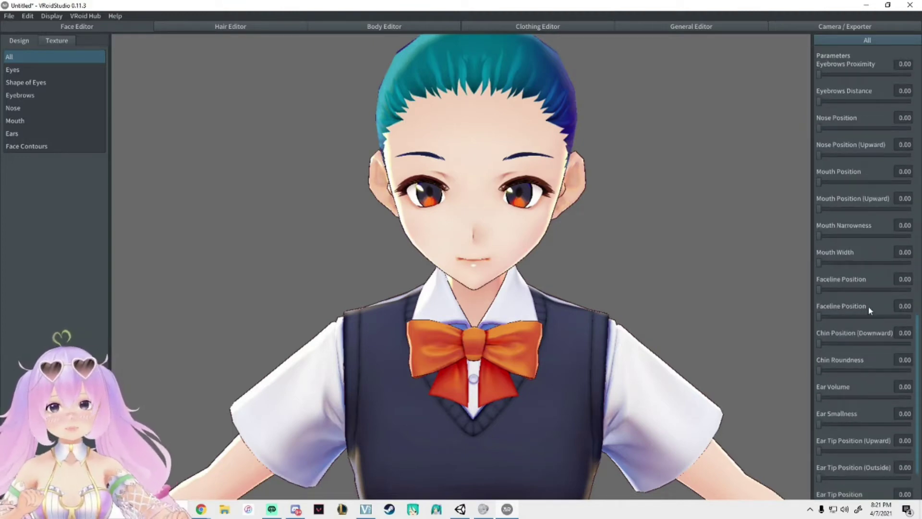
left_click_drag(819, 316, 912, 312)
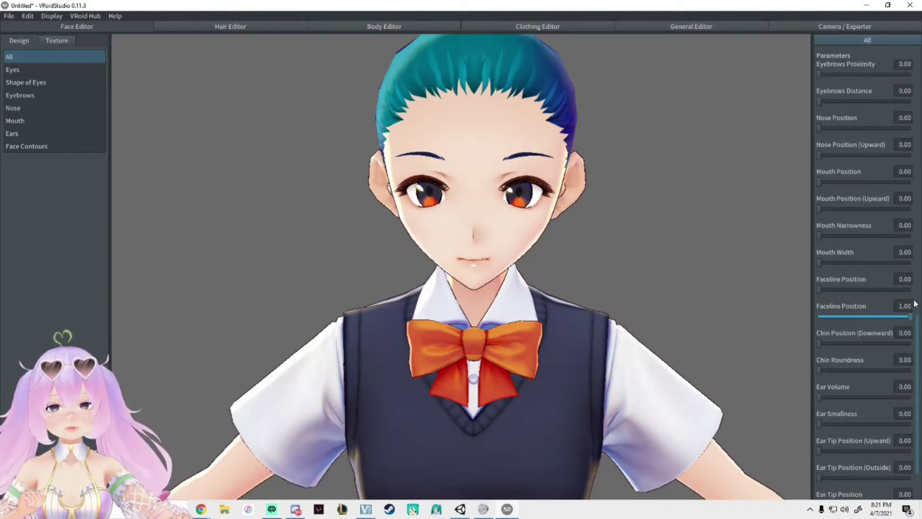
key("ctrl+z")
left_click_drag(824, 291, 910, 290)
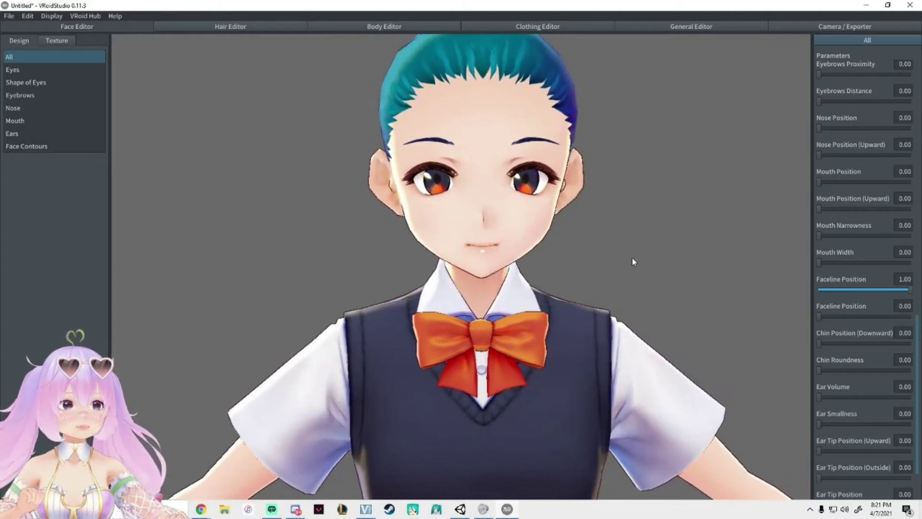
- Try out the Ear Volume and Ear Tip Position parameters and return them all to 0.00
scroll(848, 315, "down", 3)
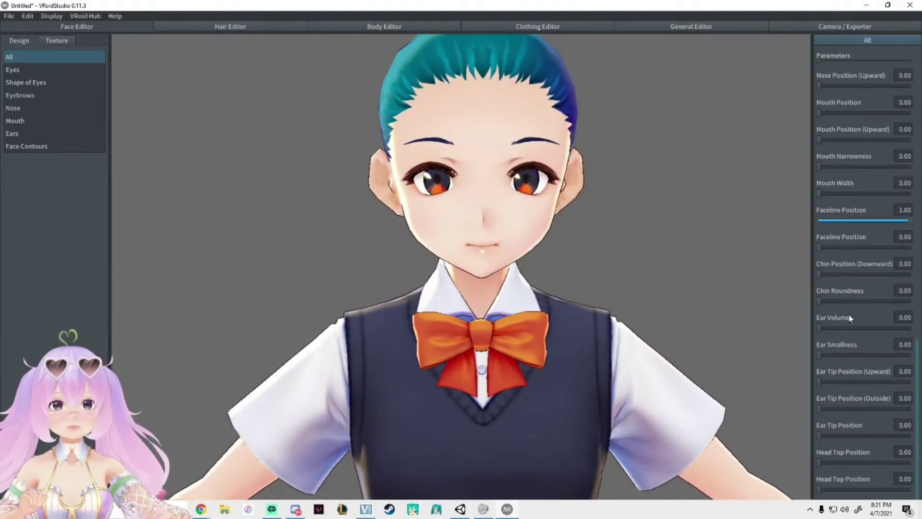
mouse_move(819, 328)
left_mouse_down()
mouse_move(883, 322)
mouse_move(812, 317)
left_mouse_up()
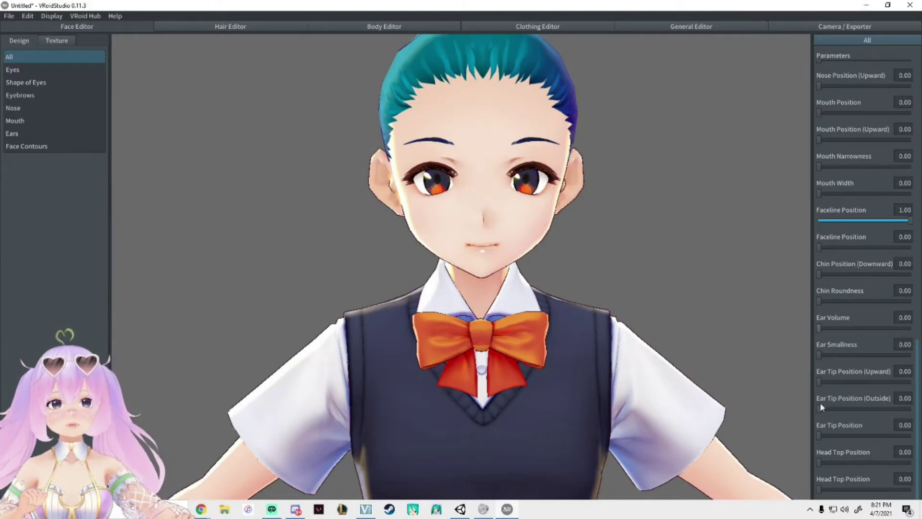
left_click_drag(819, 408, 909, 408)
left_click_drag(909, 408, 865, 408)
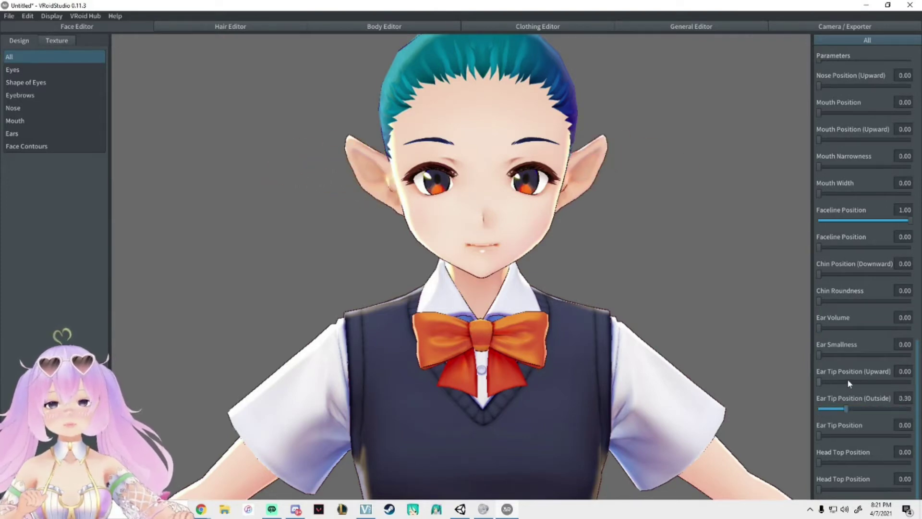
left_click_drag(863, 374, 800, 379)
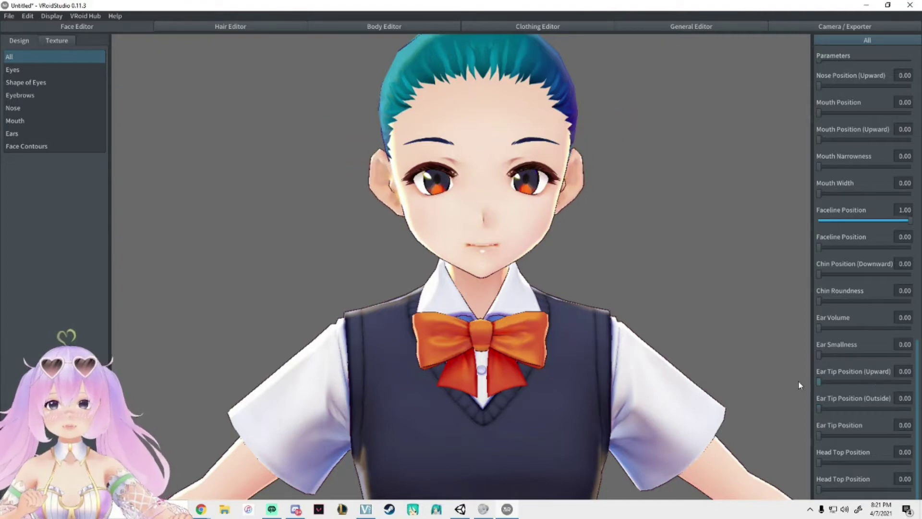
left_click_drag(818, 434, 800, 432)
- Try an extreme value of 100 for the second Faceline Position parameter and clear it
left_click_drag(819, 247, 918, 258)
left_click(902, 237)
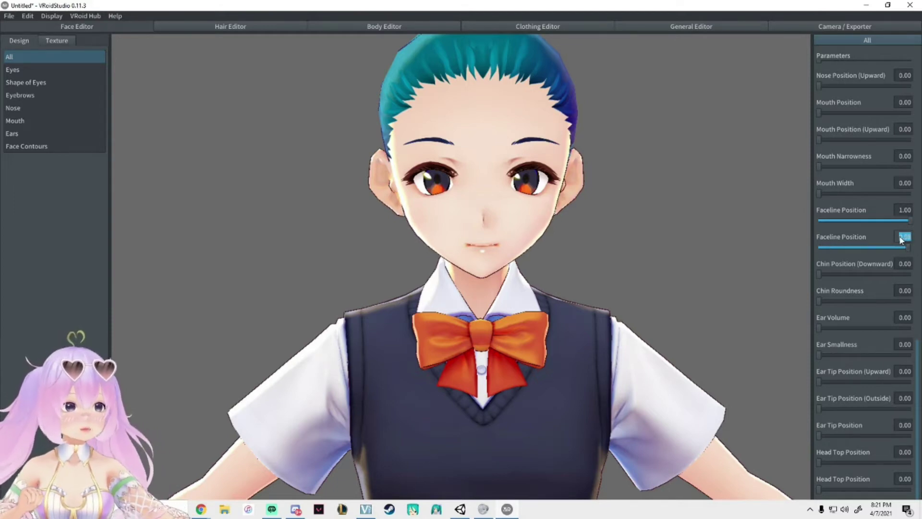
type("100")
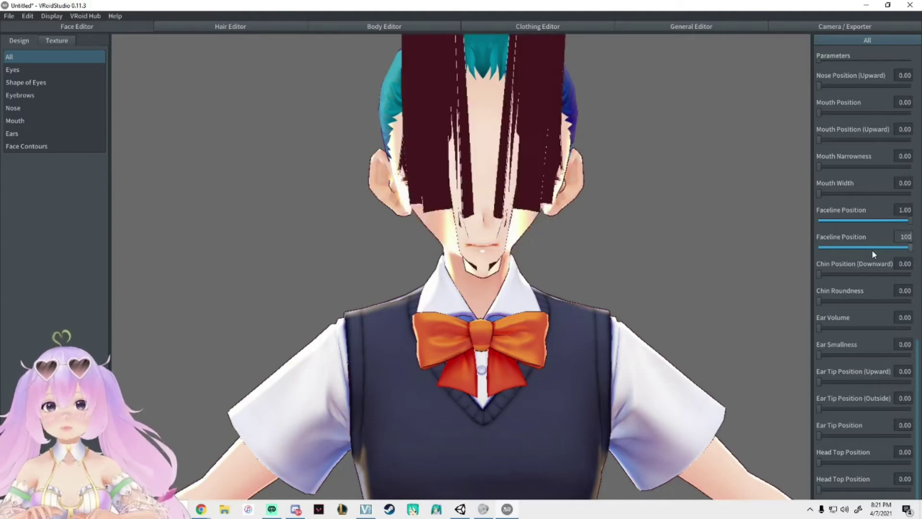
key("BackSpace")
key("BackSpace")
key("BackSpace")
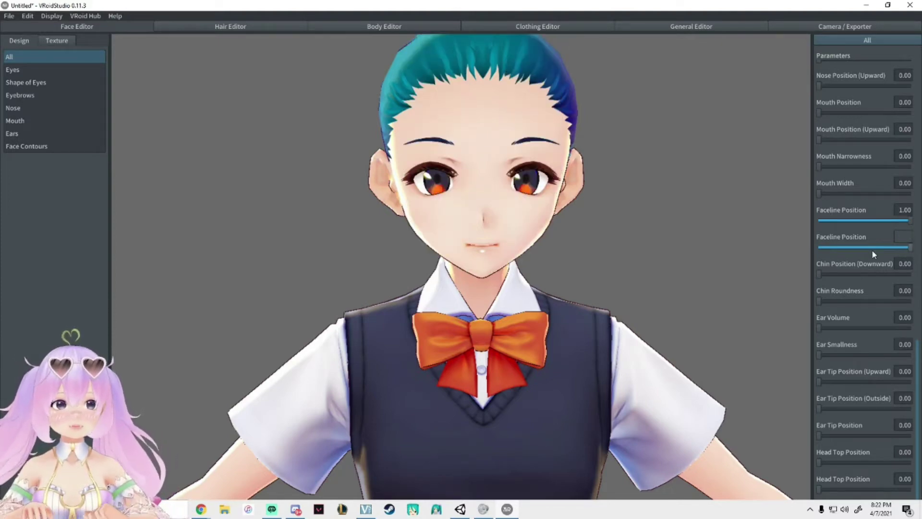
- Try the values 20 and 30 for the second Faceline Position parameter, clearing each one
type("20")
key("BackSpace")
key("BackSpace")
type("30")
key("BackSpace")
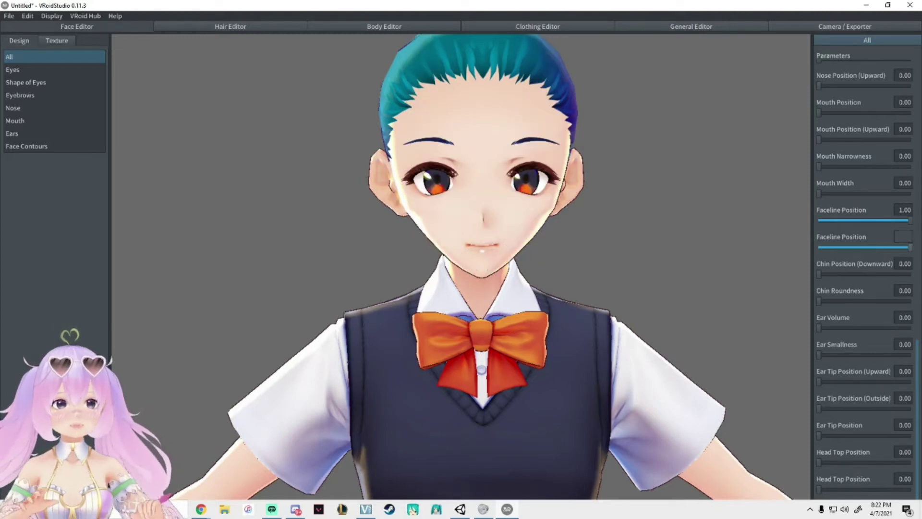
- Try the second Faceline Position at 0.90 and 0.99, and return it to 0.00
left_click(900, 248)
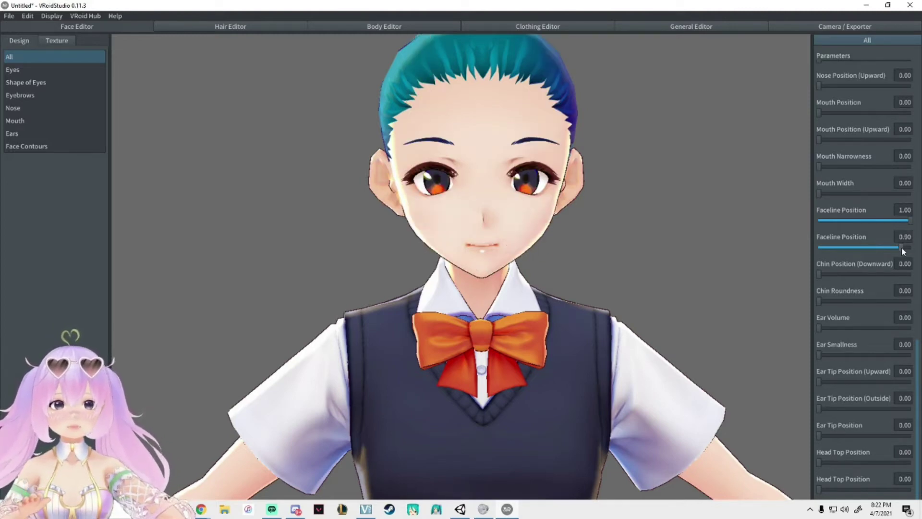
left_click_drag(918, 250, 919, 249)
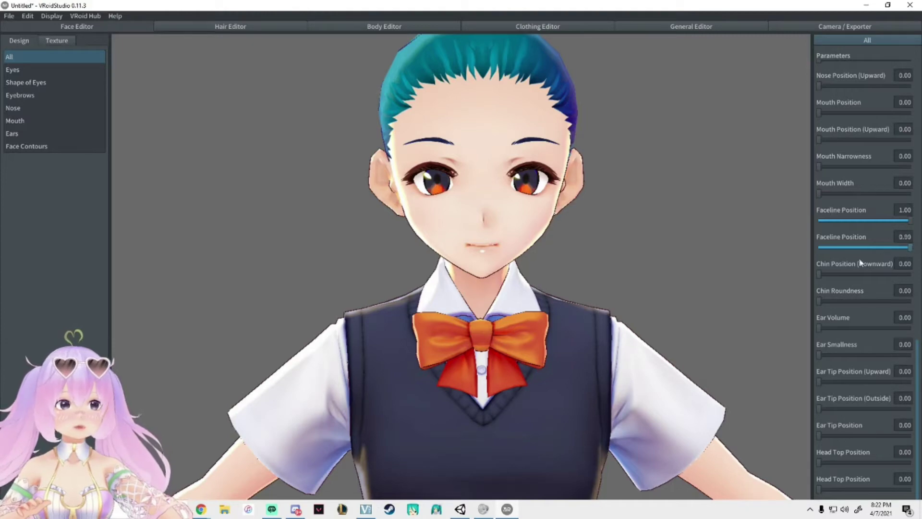
left_click_drag(860, 263, 806, 263)
scroll(872, 271, "up", 2)
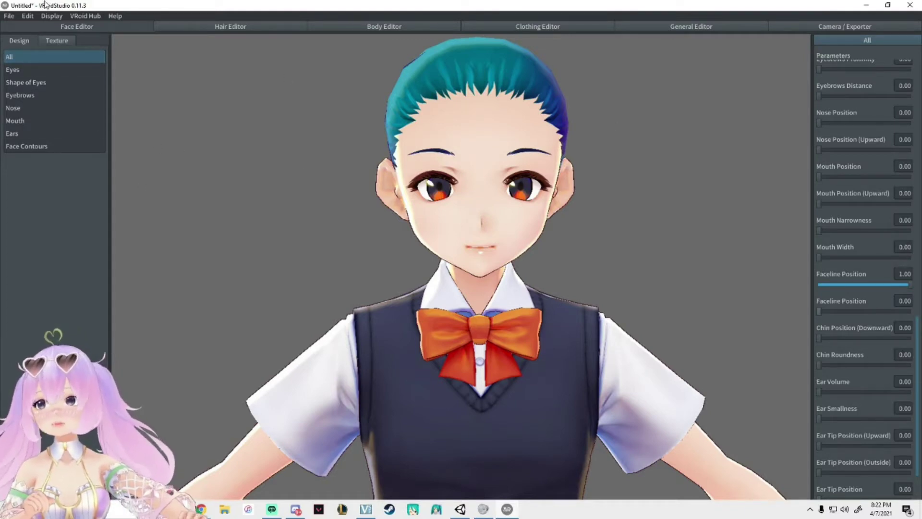
- Switch to the face textures and look through their sections, from Mouth and Scleras down to Face Skin
left_click(51, 39)
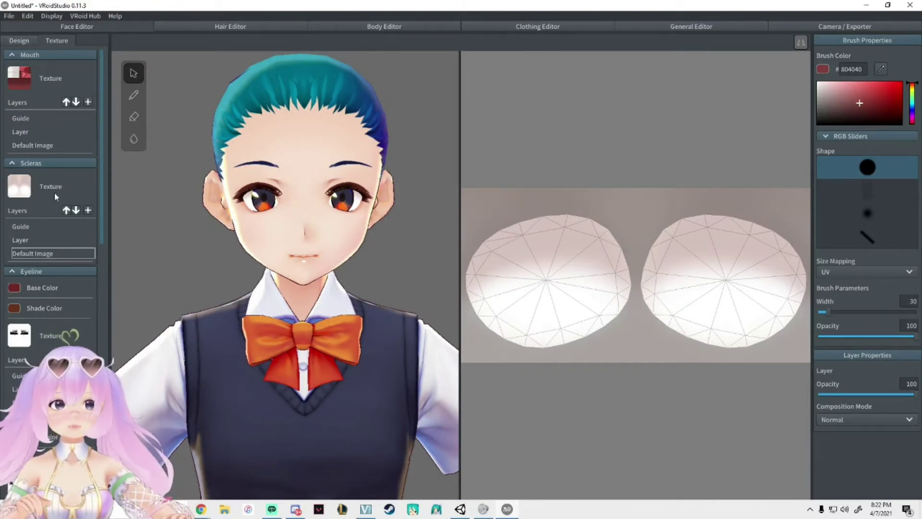
scroll(41, 171, "down", 3)
scroll(43, 144, "up", 3)
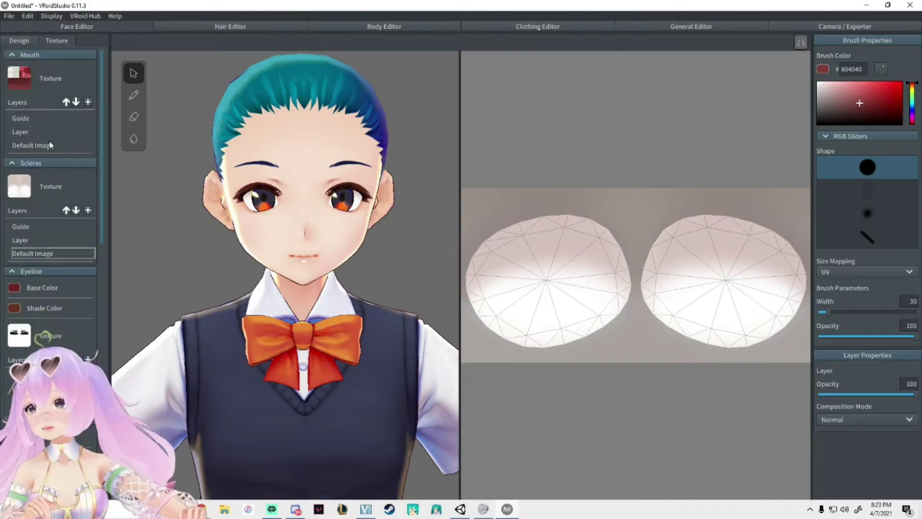
scroll(51, 169, "down", 8)
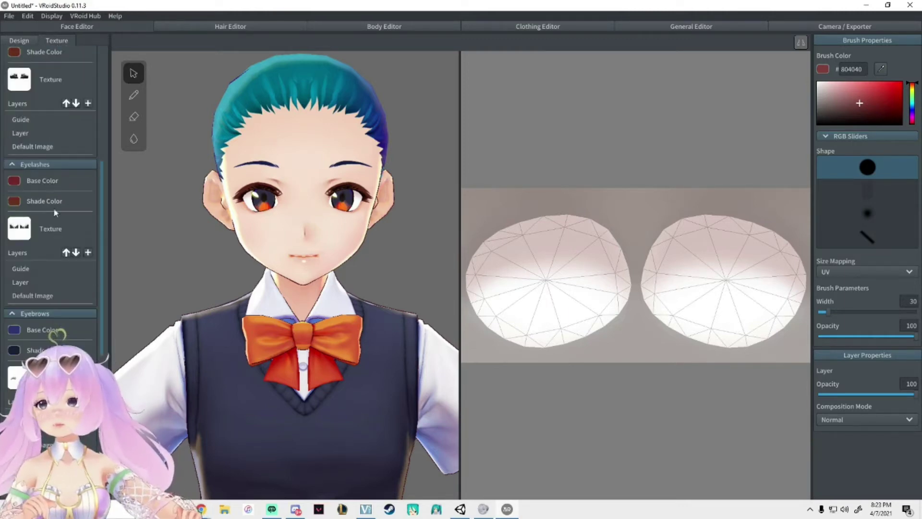
scroll(59, 227, "up", 5)
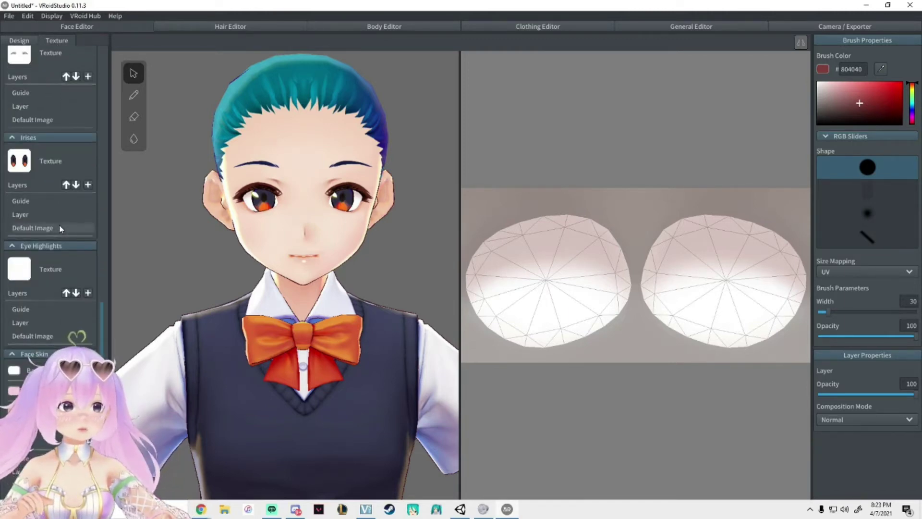
scroll(59, 223, "up", 2)
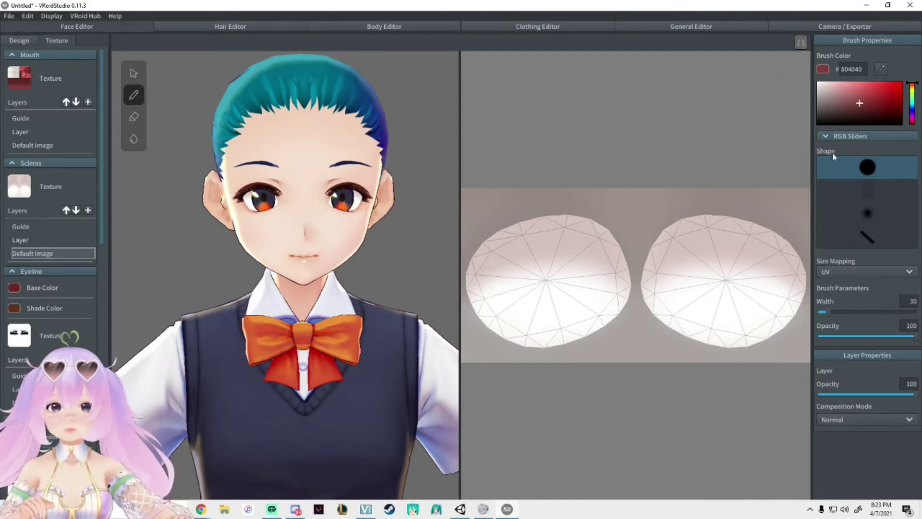
- Paint over both eye whites on the Scleras default image with a black (000000) brush of width 101
left_click_drag(834, 310, 851, 311)
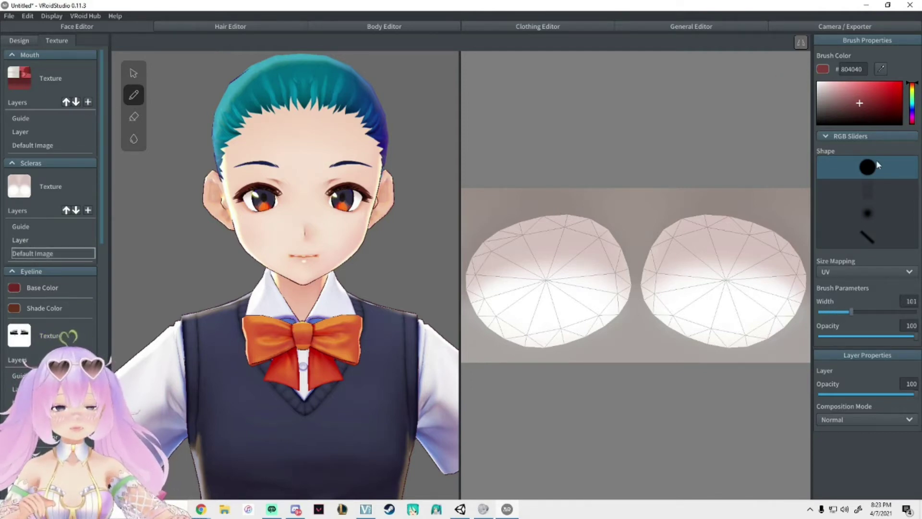
left_click(828, 124)
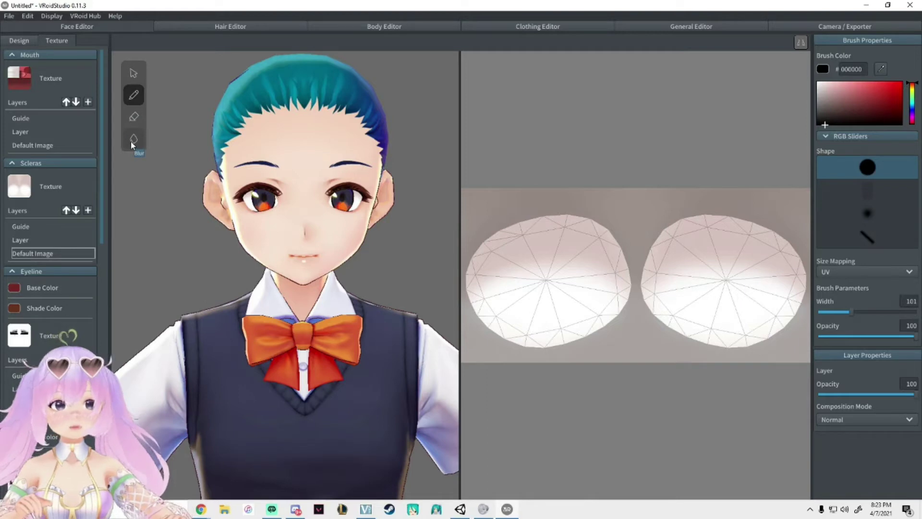
mouse_move(551, 206)
left_mouse_down()
mouse_move(504, 235)
mouse_move(518, 245)
mouse_move(475, 245)
mouse_move(559, 262)
mouse_move(552, 276)
mouse_move(497, 285)
mouse_move(473, 302)
mouse_move(497, 338)
mouse_move(625, 288)
mouse_move(590, 307)
mouse_move(573, 297)
mouse_move(637, 222)
mouse_move(720, 211)
mouse_move(672, 240)
mouse_move(701, 201)
mouse_move(690, 342)
mouse_move(638, 331)
mouse_move(768, 343)
mouse_move(796, 288)
mouse_move(742, 206)
mouse_move(715, 211)
mouse_move(717, 317)
left_mouse_up()
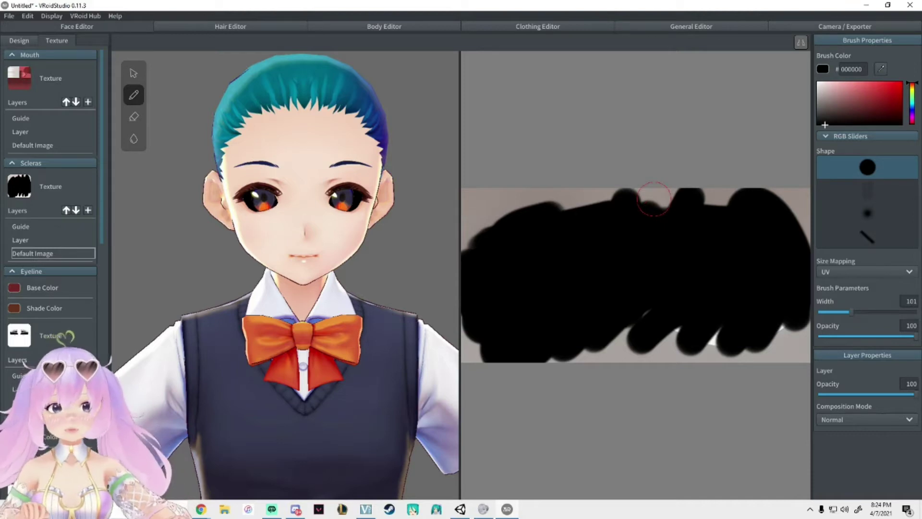
- Undo all the black brush strokes on the Scleras texture
key("ctrl+z")
key("ctrl+z")
key("ctrl+z")
key("ctrl+z")
key("ctrl+z")
key("ctrl+z")
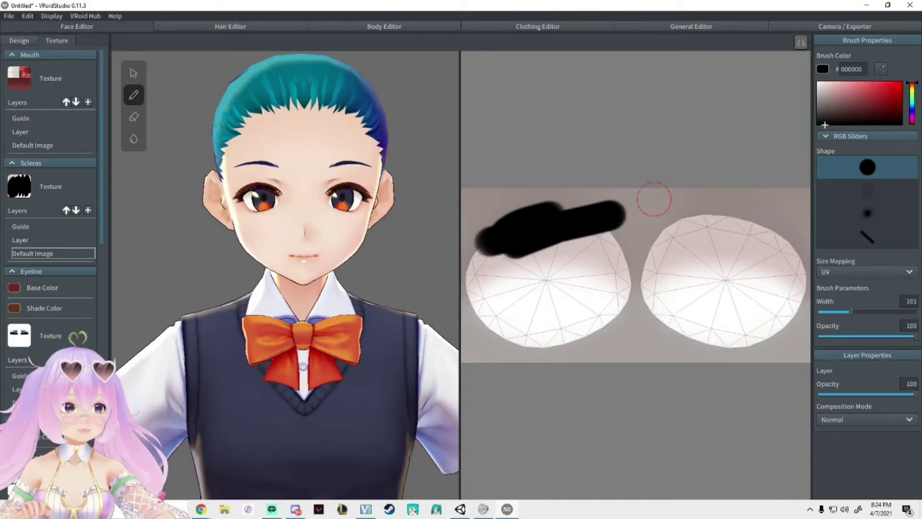
key("ctrl+z")
key("ctrl+z")
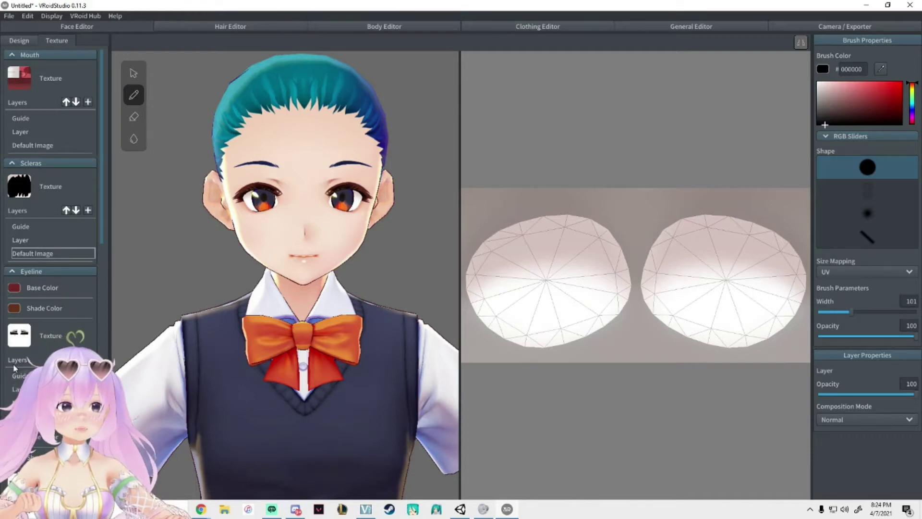
- View the Eyeline default image and return to the Scleras layers, ending on their Default Image
scroll(15, 368, "down", 3)
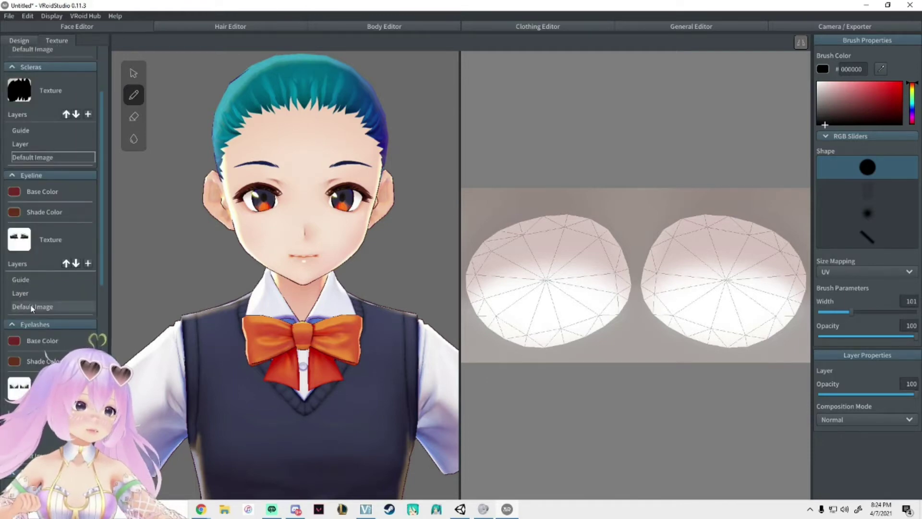
left_click(31, 308)
scroll(32, 288, "up", 3)
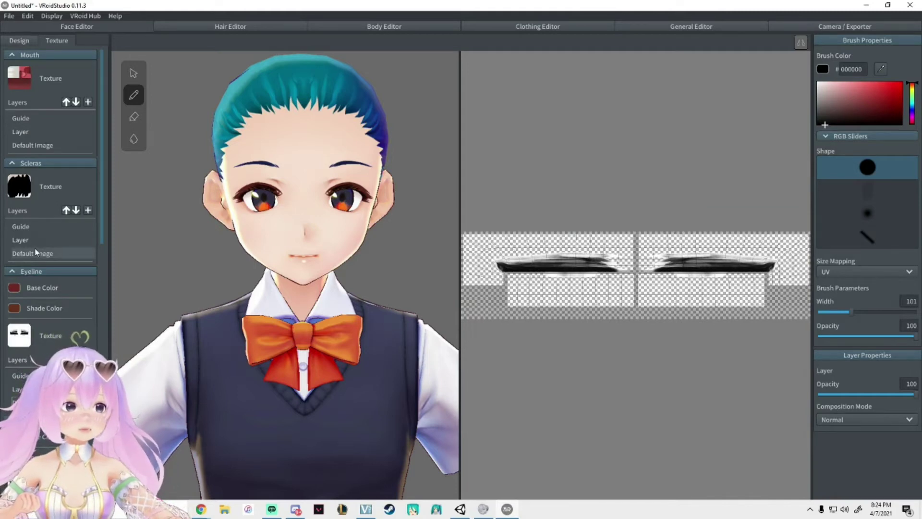
left_click(36, 252)
left_click(26, 240)
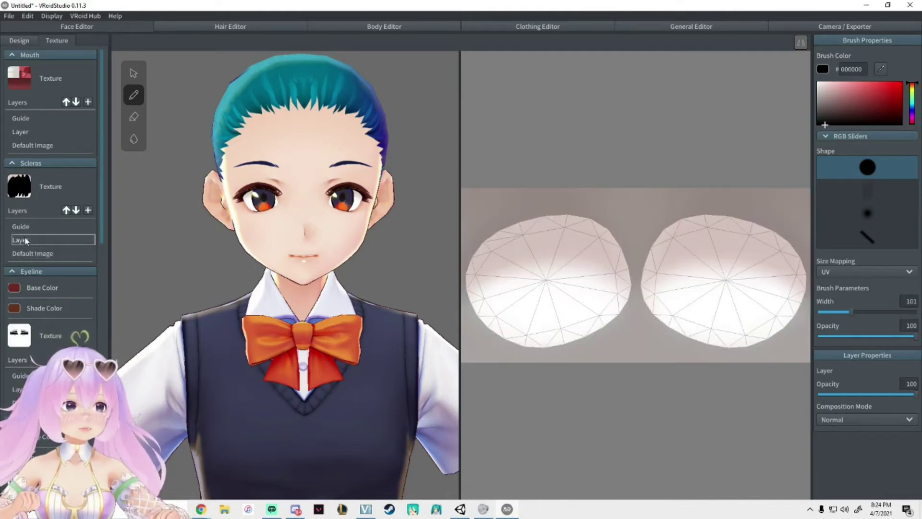
left_click(34, 253)
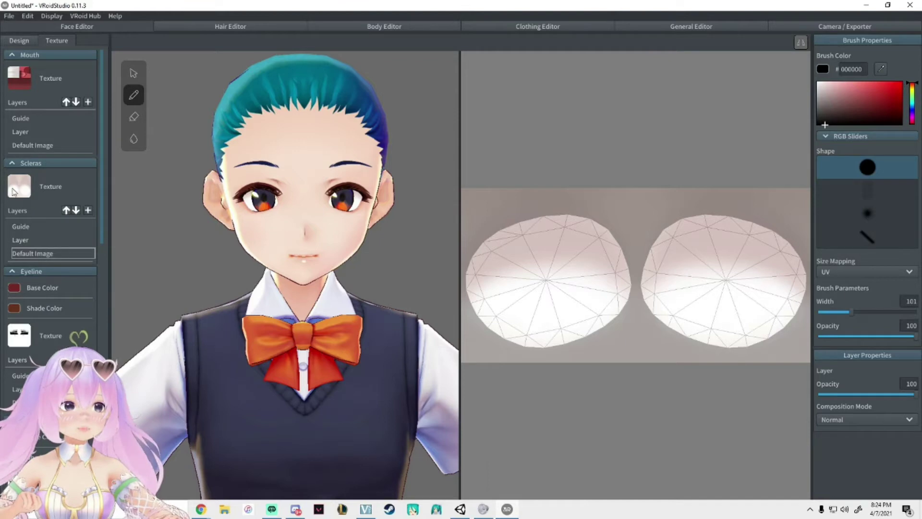
- Open the Eyelashes default image and examine the lashes on the model in a close side view
scroll(122, 197, "up", 2)
scroll(54, 145, "down", 2)
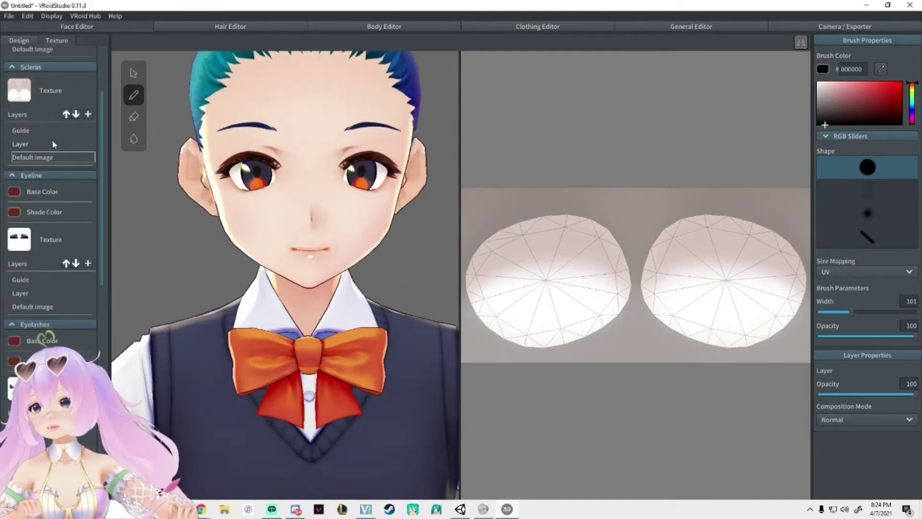
scroll(245, 166, "down", 2)
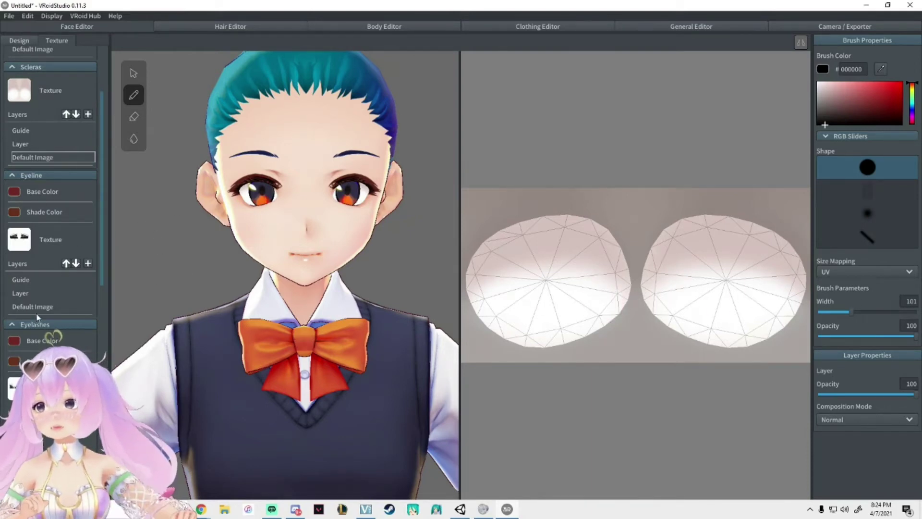
scroll(39, 332, "down", 2)
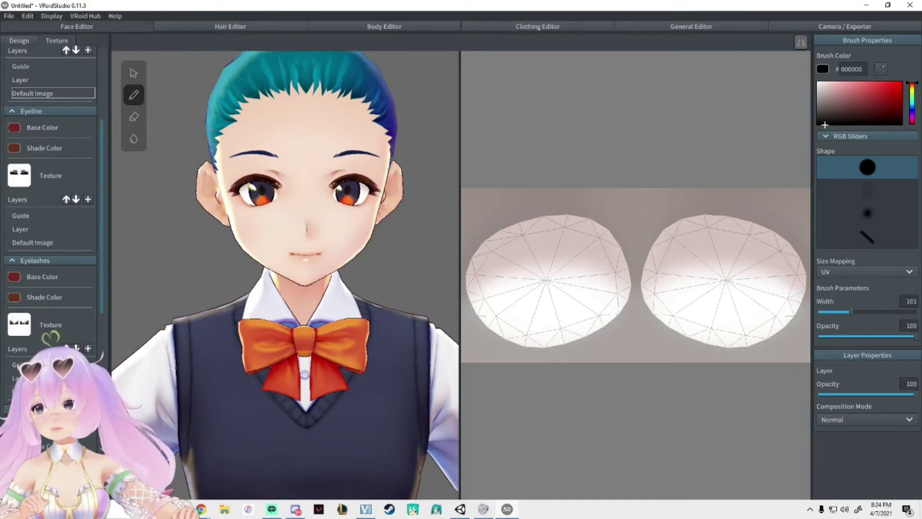
left_click(34, 391)
scroll(284, 196, "up", 4)
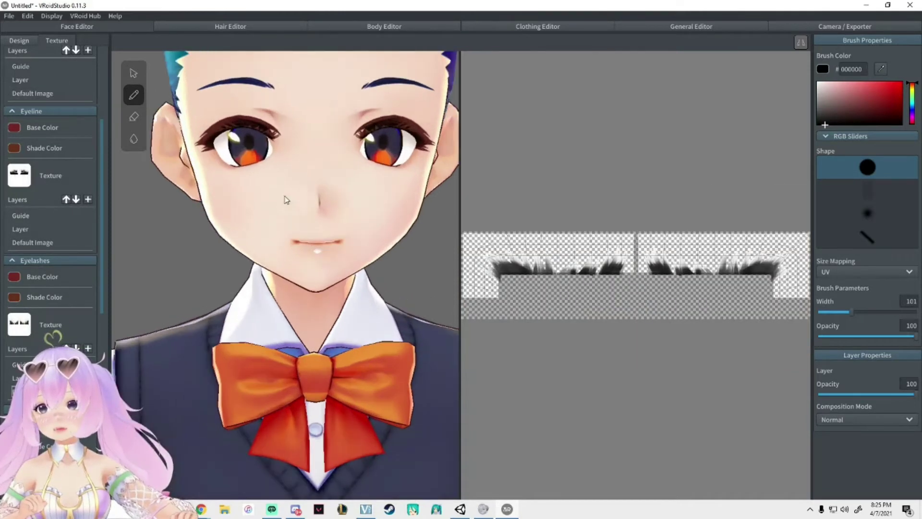
scroll(284, 196, "up", 3)
right_click_drag(303, 178, 368, 173)
middle_click_drag(369, 173, 332, 201)
right_click_drag(332, 200, 311, 196)
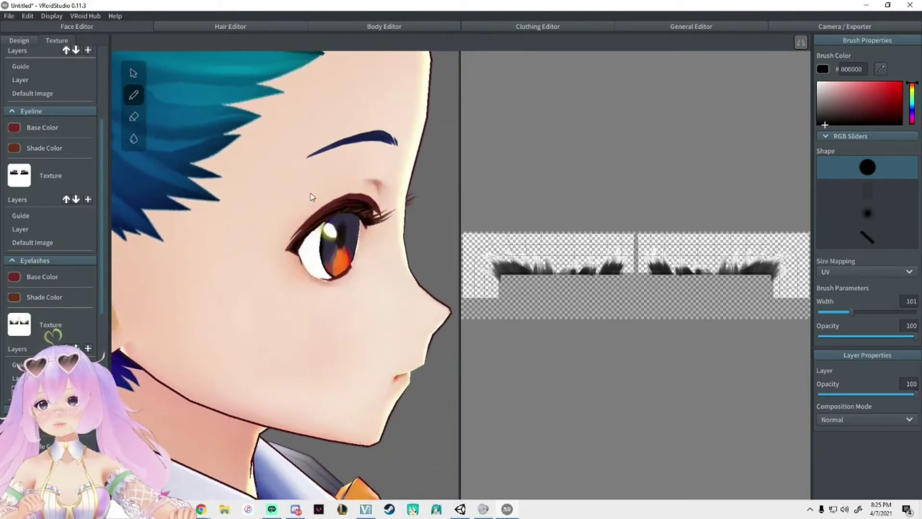
- Erase the lashes from the Eyelashes default image, undo it, and erase them again with the face seen from the front
left_click(134, 117)
mouse_move(481, 259)
left_mouse_down()
mouse_move(668, 257)
mouse_move(744, 264)
mouse_move(778, 286)
left_mouse_up()
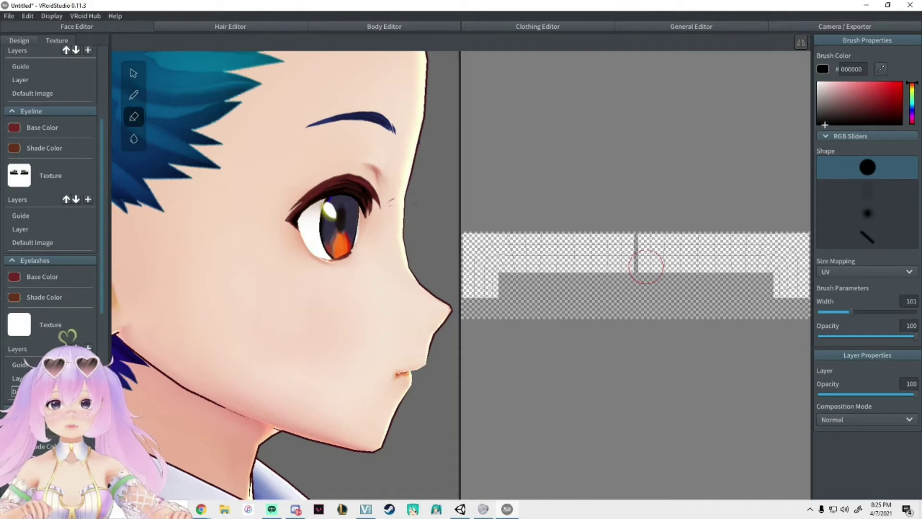
key("ctrl+z")
right_click_drag(384, 240, 235, 238)
mouse_move(479, 263)
left_mouse_down()
mouse_move(510, 271)
mouse_move(548, 259)
mouse_move(581, 272)
mouse_move(624, 262)
left_mouse_up()
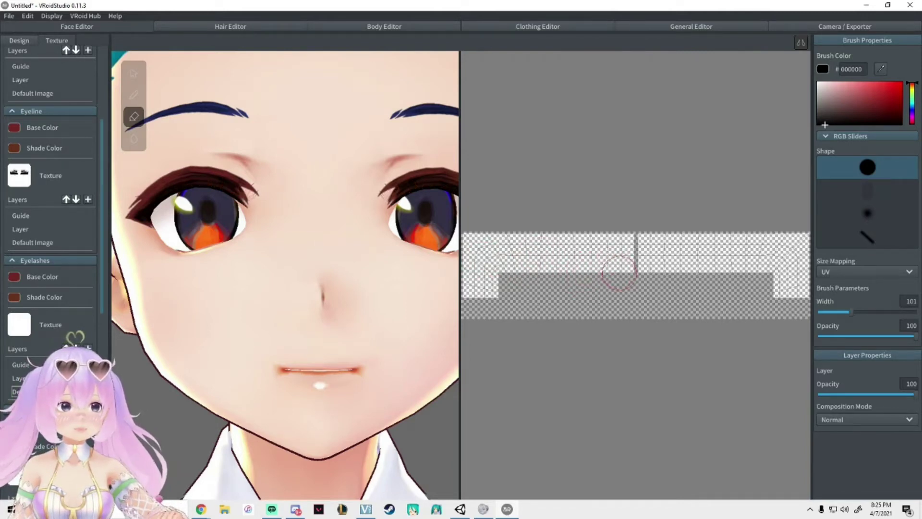
- Draw individual black lash strokes on the Eyelashes default image with the round brush at width 11
left_click(133, 95)
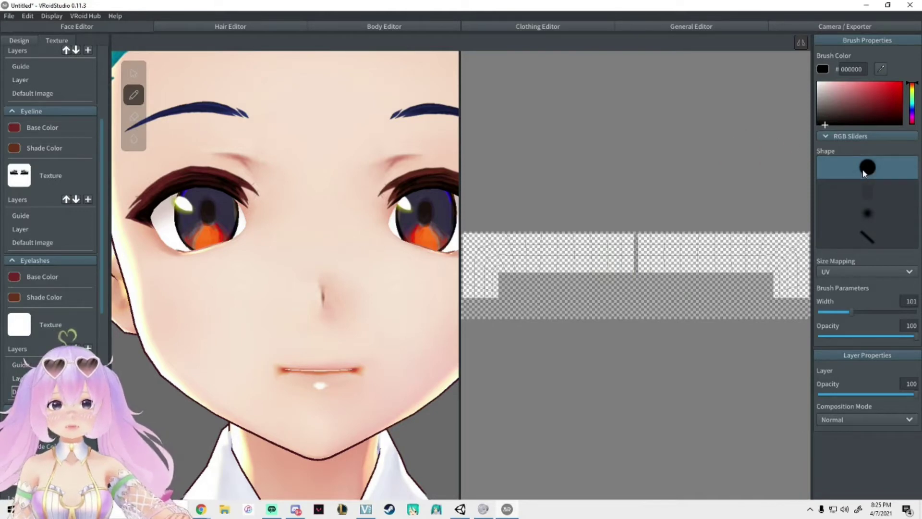
left_click_drag(850, 312, 829, 317)
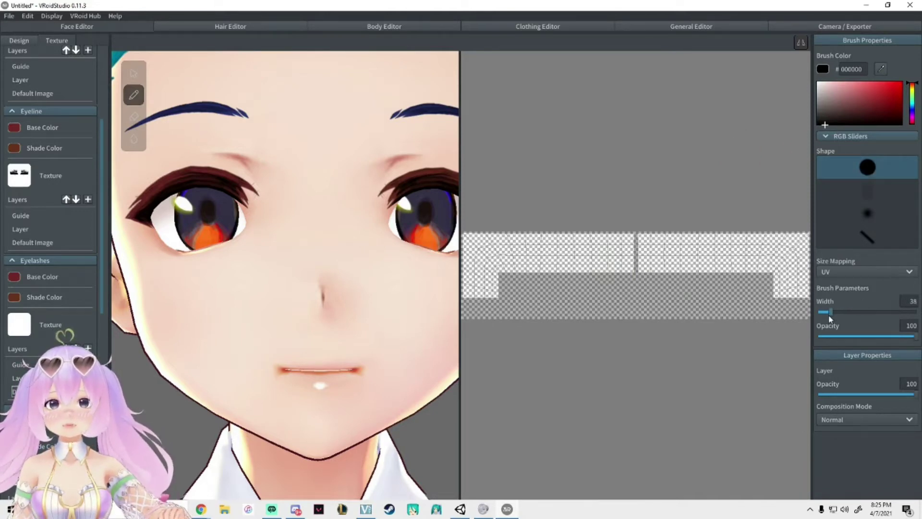
left_click_drag(822, 311, 820, 312)
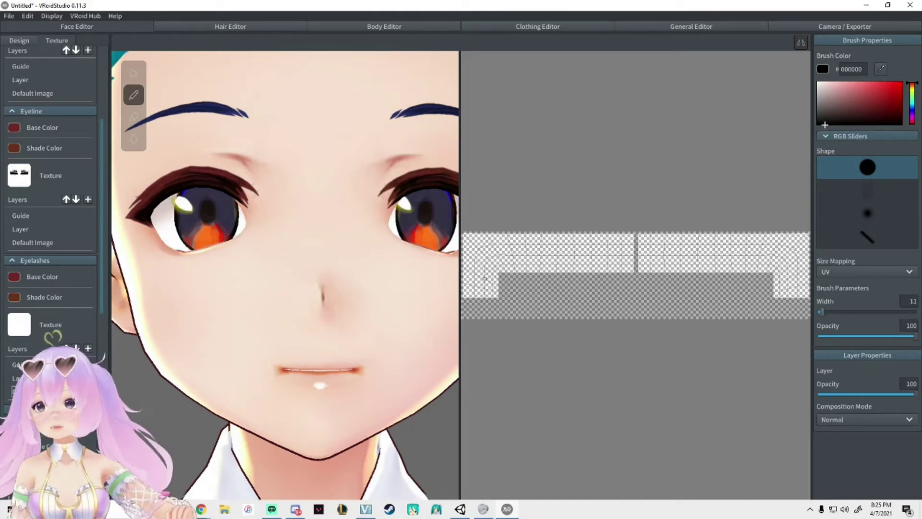
mouse_move(496, 267)
left_mouse_down()
mouse_move(510, 275)
mouse_move(546, 261)
mouse_move(617, 257)
mouse_move(598, 278)
mouse_move(625, 251)
left_mouse_up()
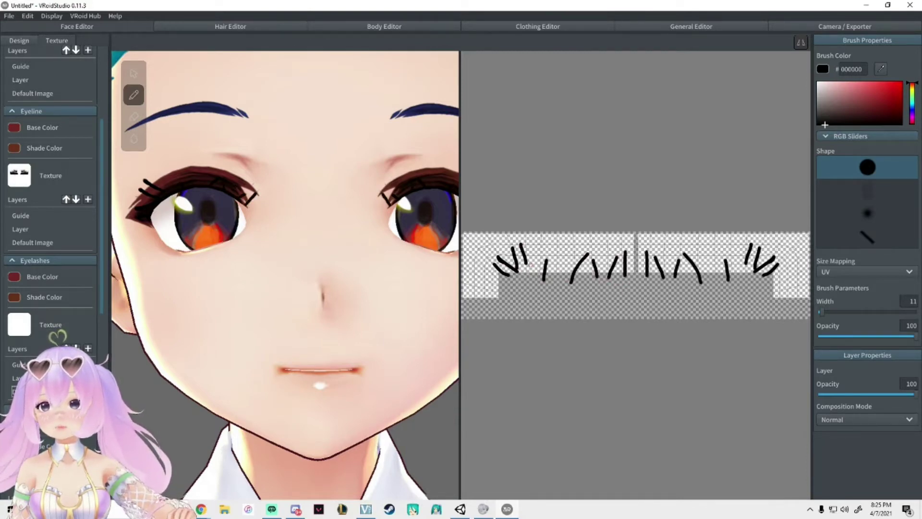
mouse_move(529, 275)
left_mouse_down()
mouse_move(524, 262)
mouse_move(559, 262)
left_mouse_up()
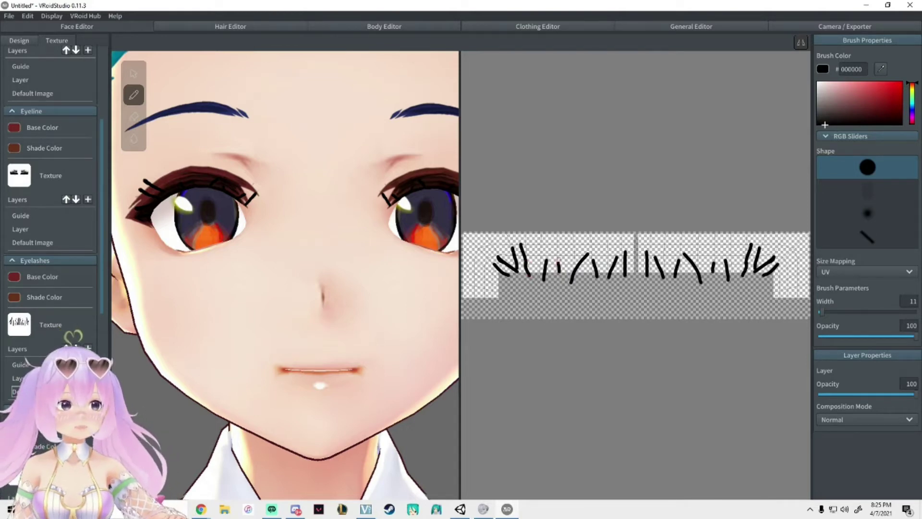
mouse_move(557, 264)
left_mouse_down()
mouse_move(544, 245)
mouse_move(557, 237)
mouse_move(558, 255)
left_mouse_up()
- Undo the hand-drawn lash strokes and the erasing to restore the original Eyelashes texture
mouse_move(366, 287)
right_mouse_down()
mouse_move(419, 295)
mouse_move(426, 306)
mouse_move(389, 285)
mouse_move(341, 294)
mouse_move(384, 300)
mouse_move(381, 288)
mouse_move(373, 285)
mouse_move(371, 304)
right_mouse_up()
key("ctrl+z")
key("ctrl+z")
key("ctrl+z")
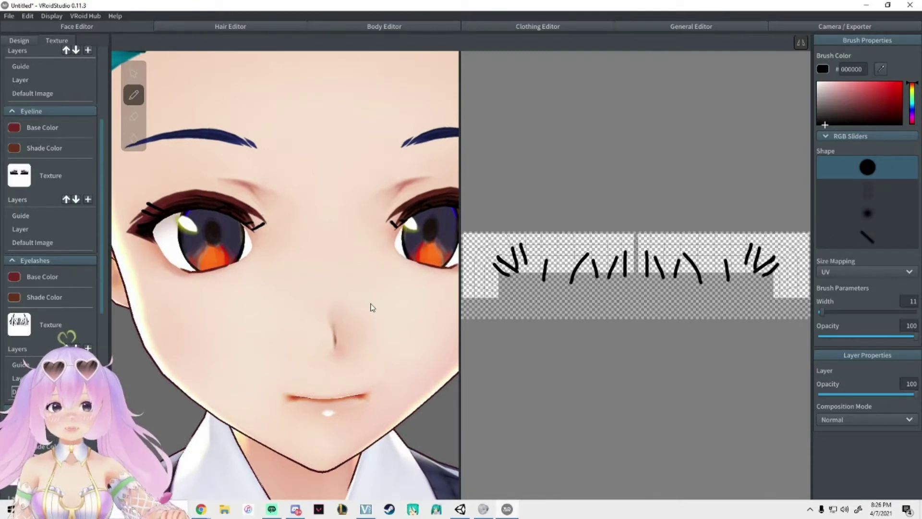
key("ctrl+z")
key("ctrl+z")
key("ctrl+z")
key("ctrl+z")
key("ctrl+z")
key("ctrl+z")
key("ctrl+z")
key("ctrl+z")
key("ctrl+z")
key("ctrl+z")
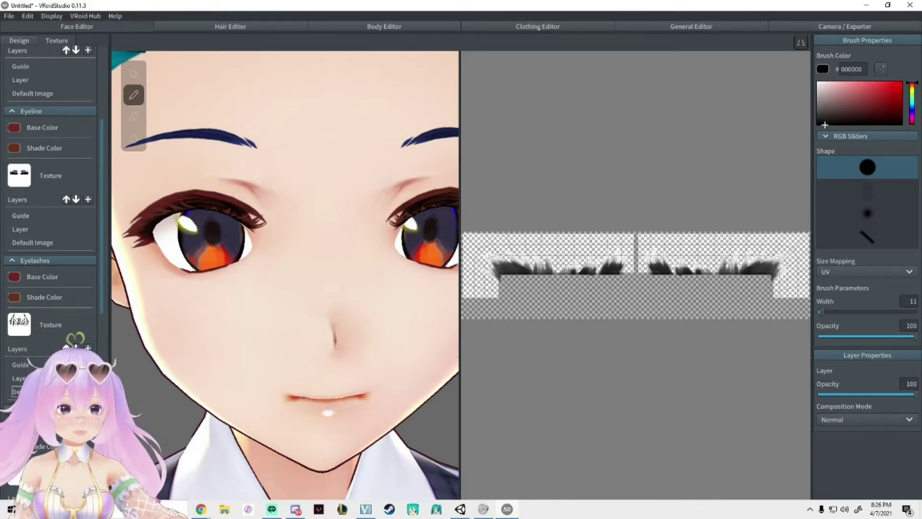
- Open the Face Skin default image and add a new layer to the Face Skin texture
scroll(96, 298, "down", 6)
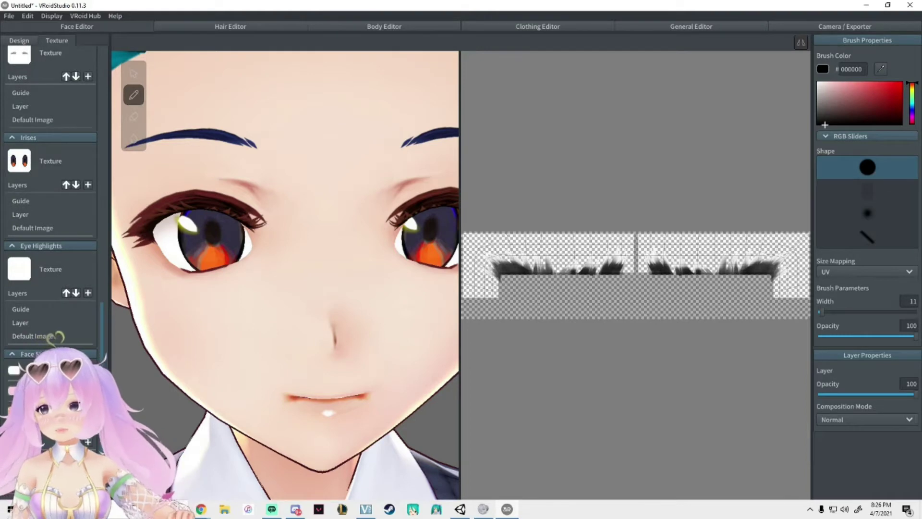
left_click(48, 471)
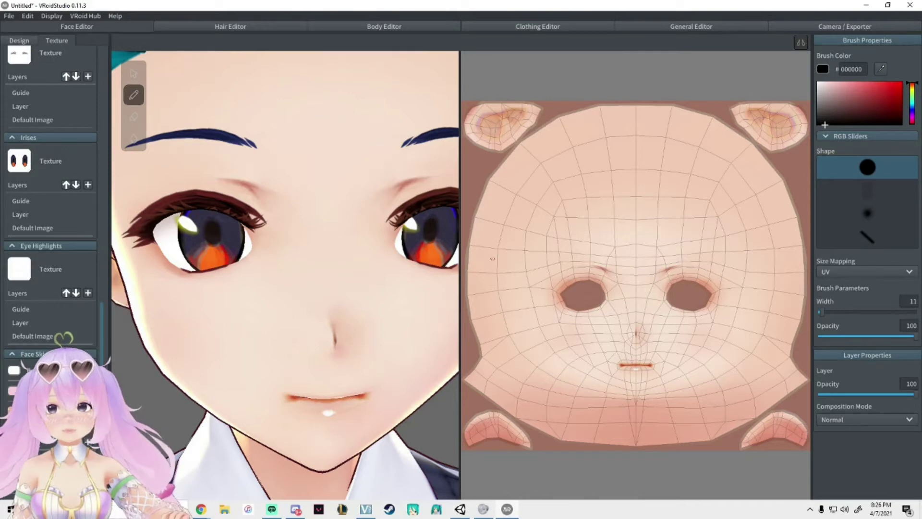
scroll(494, 267, "up", 3)
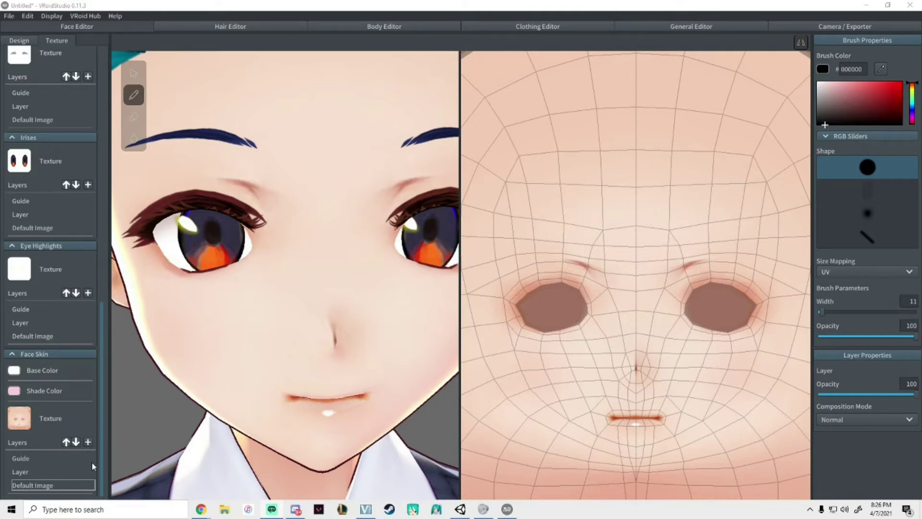
left_click(87, 441)
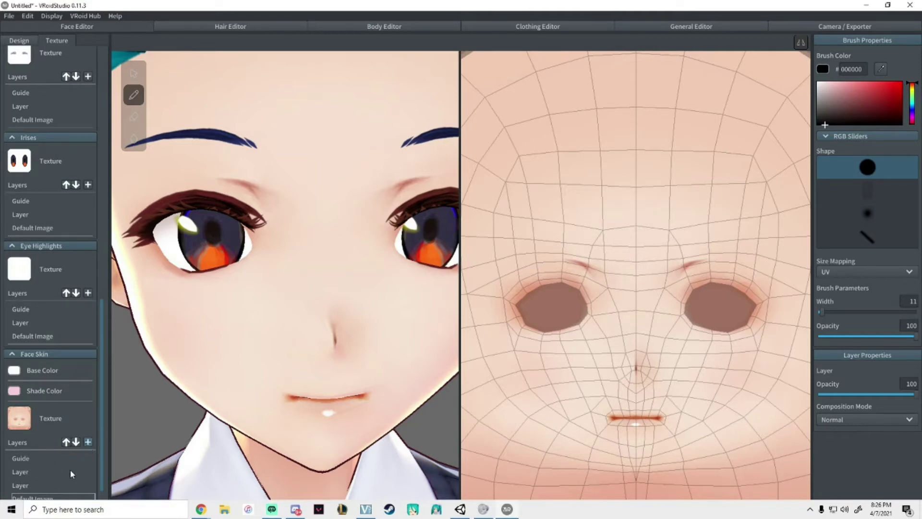
- Rename the new Face Skin layer as BLUSH
right_click(48, 483)
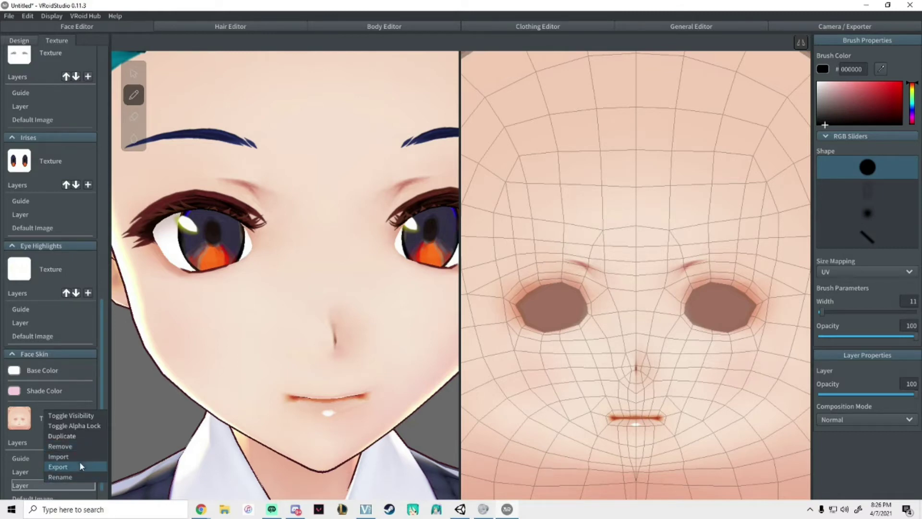
left_click(82, 477)
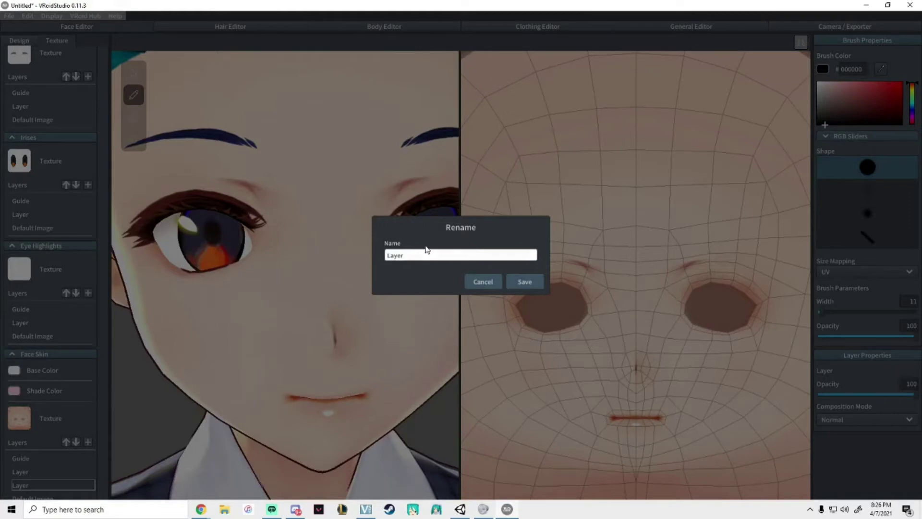
double_click(400, 255)
type("BLUSH")
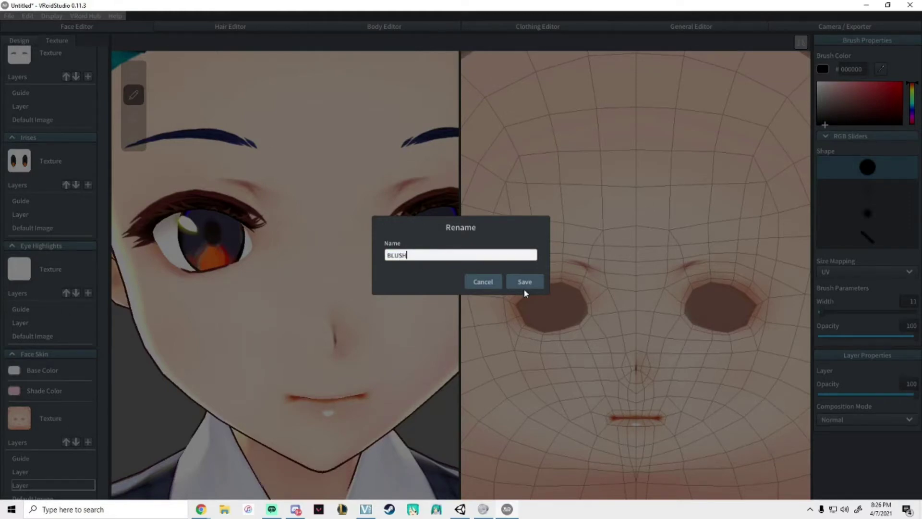
left_click(526, 284)
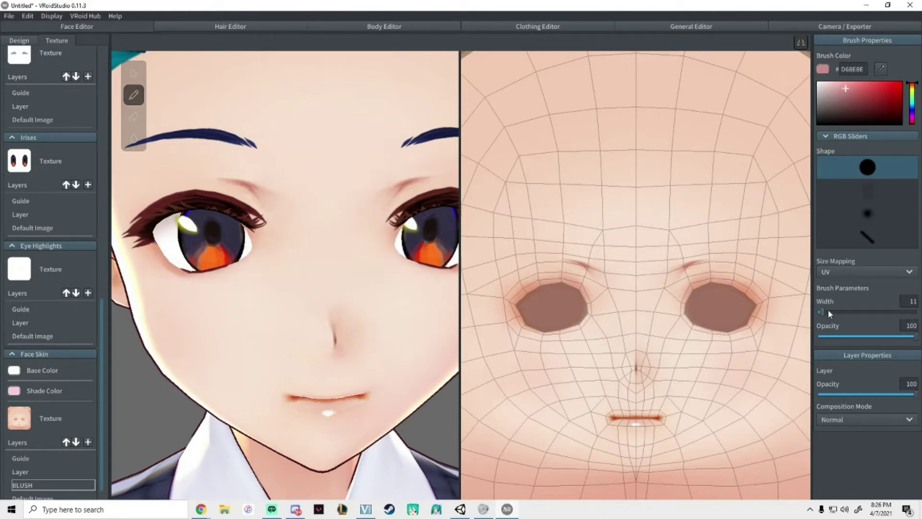
- Paint a #D68E8E blush band across both cheeks and the nose on the BLUSH layer, using the soft brush at width 150, opacity 18
left_click_drag(915, 336, 836, 336)
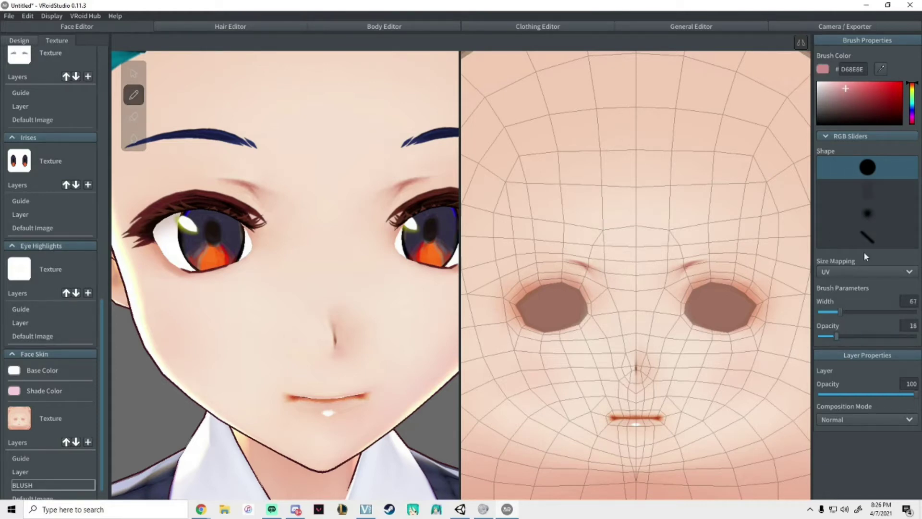
left_click(868, 217)
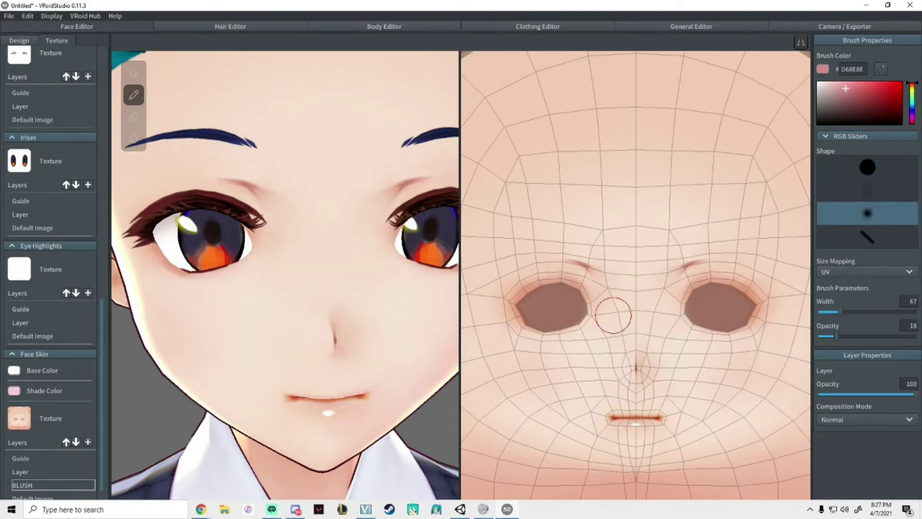
left_click_drag(845, 312, 855, 313)
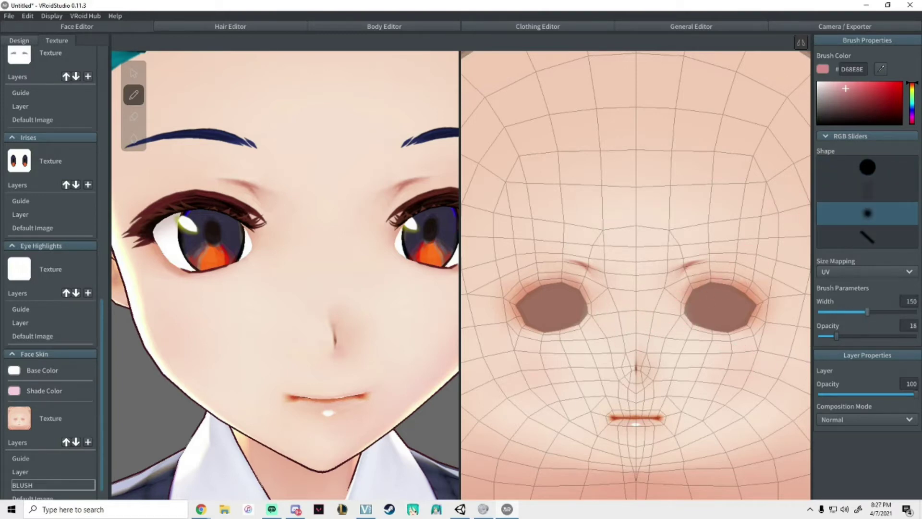
mouse_move(520, 354)
left_mouse_down()
mouse_move(520, 362)
mouse_move(613, 333)
mouse_move(684, 356)
mouse_move(762, 360)
left_mouse_up()
scroll(355, 295, "down", 2)
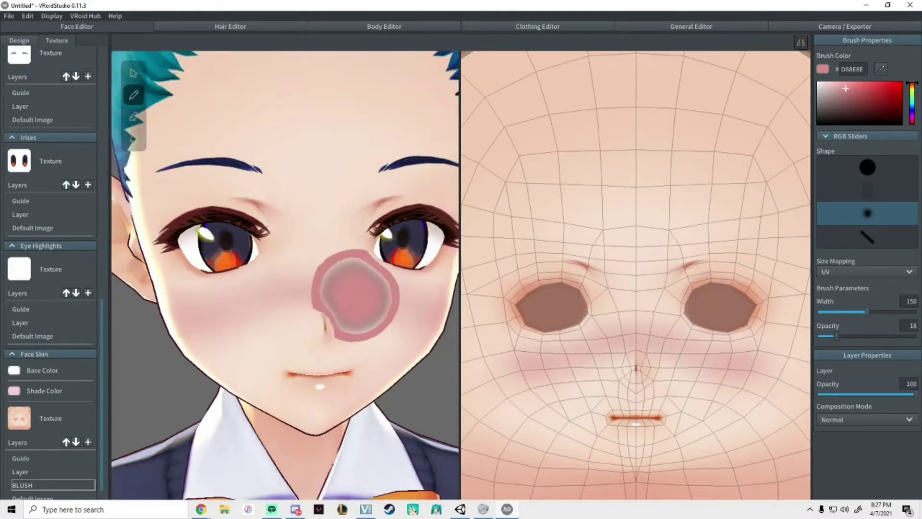
scroll(336, 288, "down", 2)
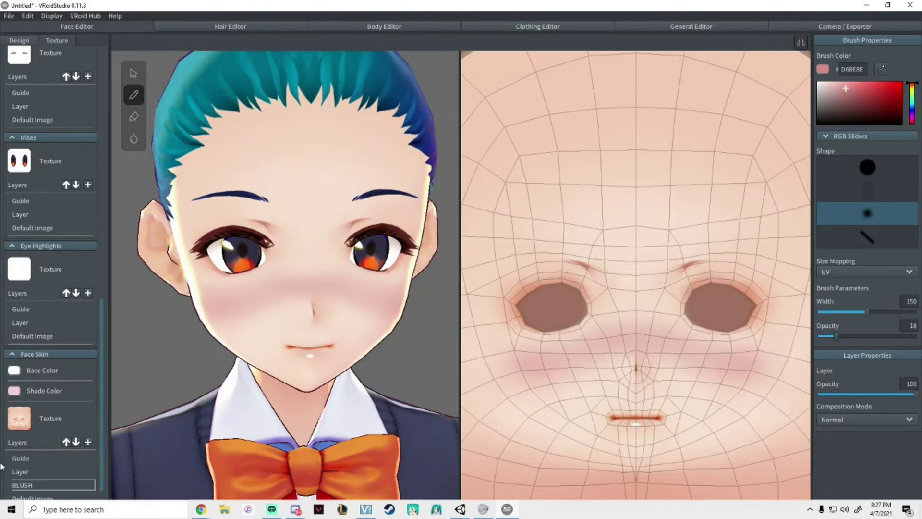
- Hide the BLUSH layer and select the Face Skin default image
scroll(55, 463, "down", 1)
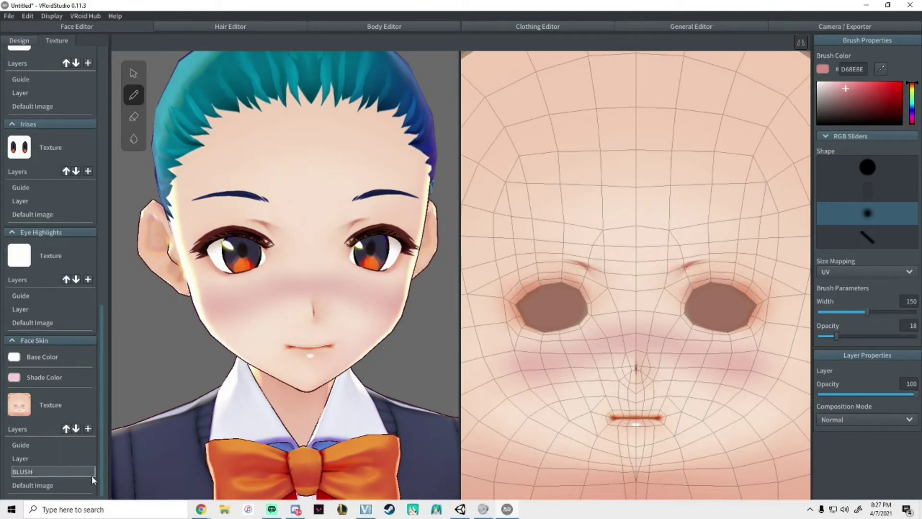
right_click(67, 476)
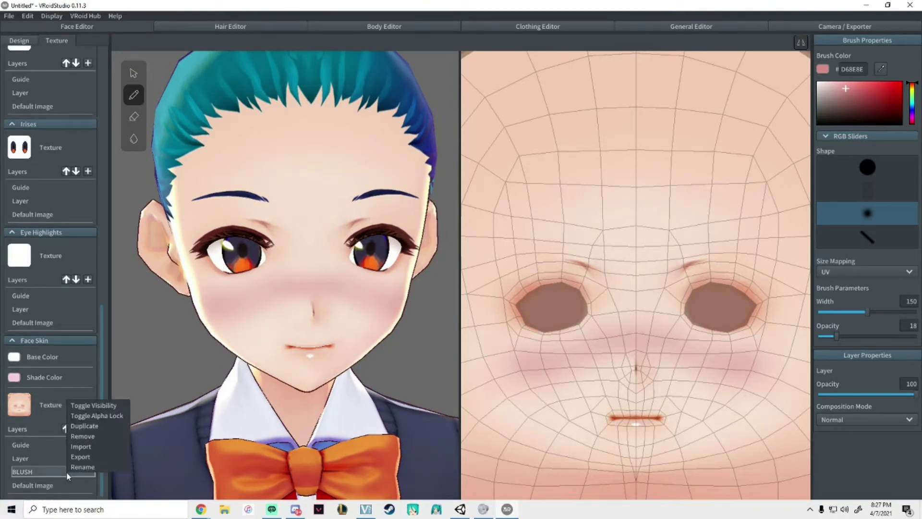
left_click(102, 408)
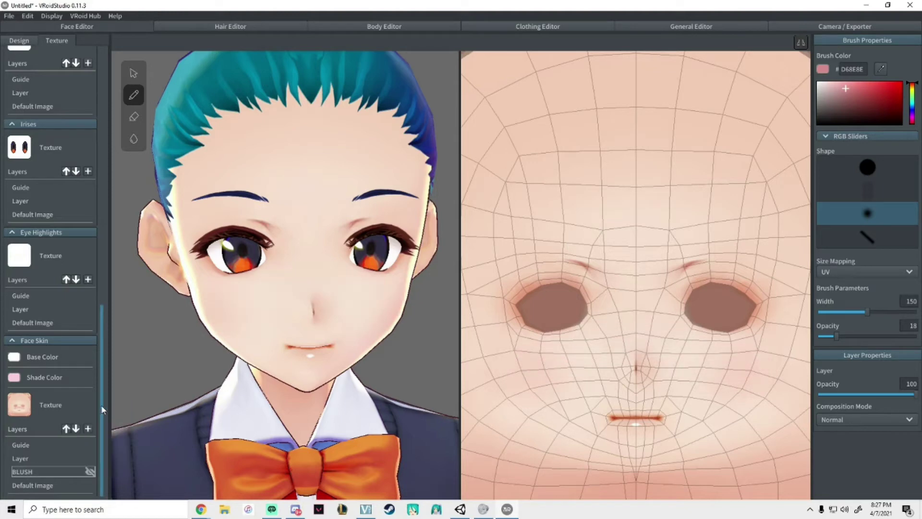
left_click(60, 486)
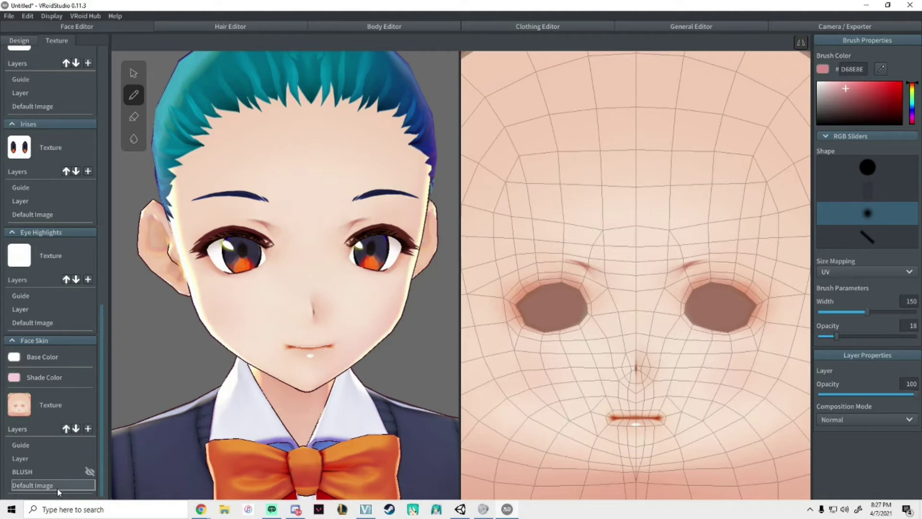
- Try green #259C71 and darker shades as the Face Skin base color, and return it to white
left_click(17, 357)
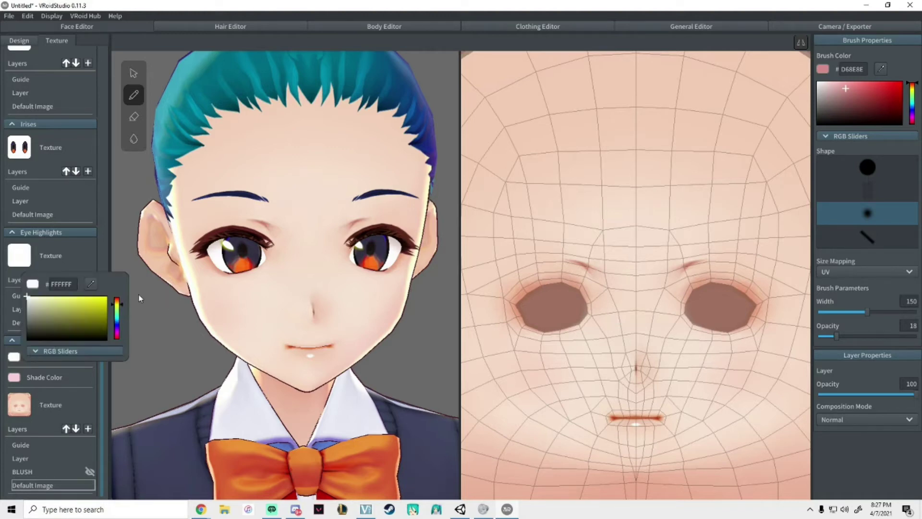
left_click(117, 316)
left_click(88, 313)
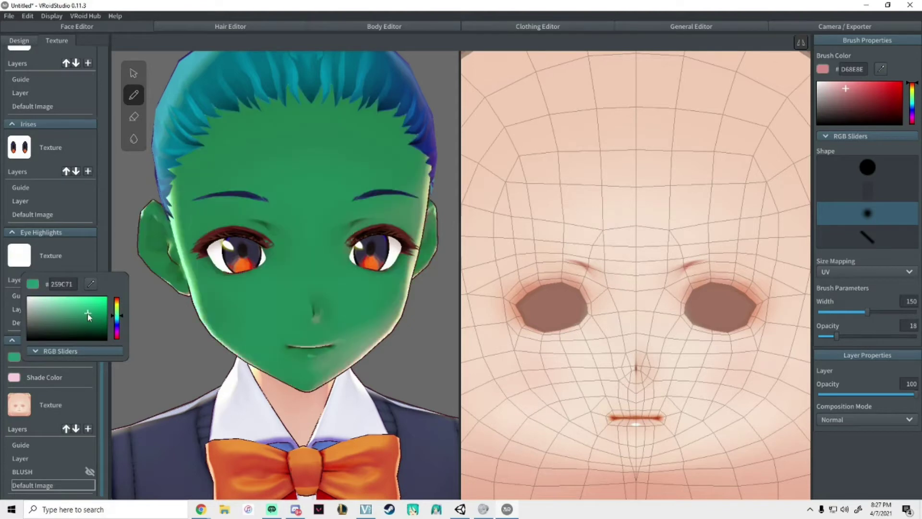
left_click(61, 332)
left_click_drag(62, 338, 26, 271)
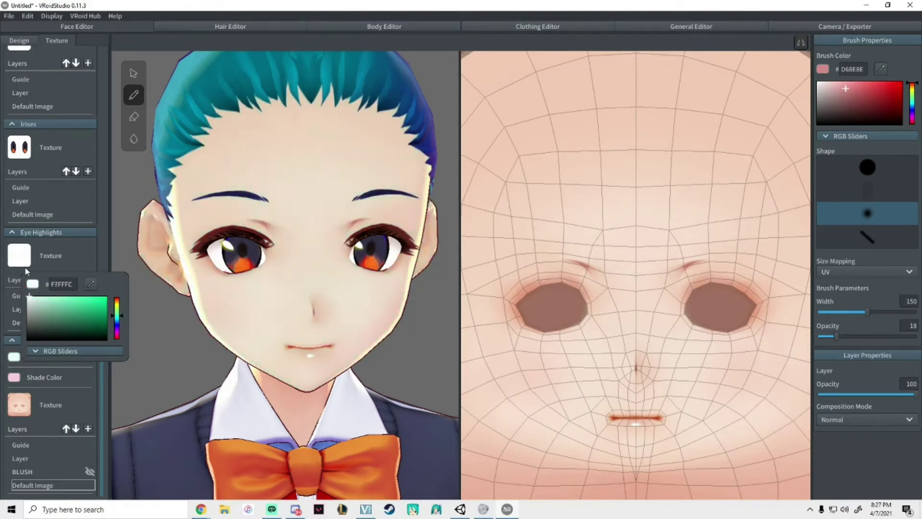
left_click(72, 254)
scroll(20, 357, "up", 4)
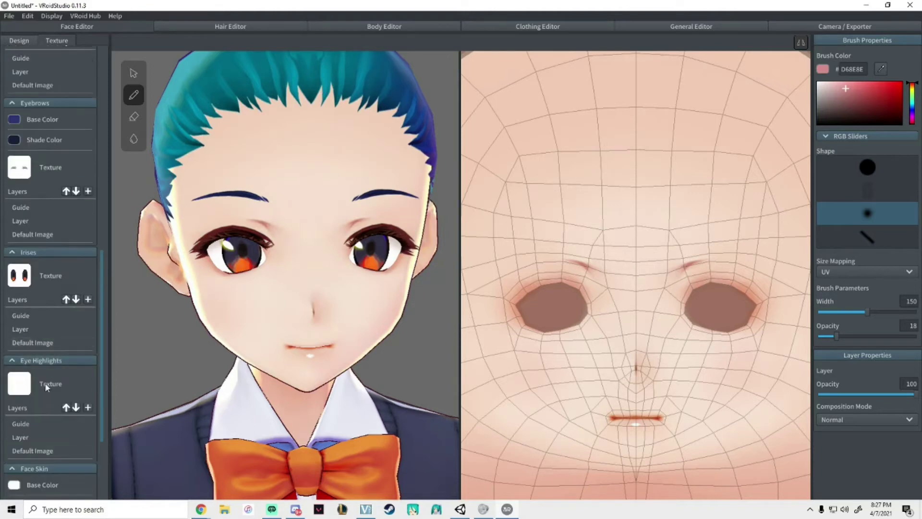
scroll(46, 387, "down", 2)
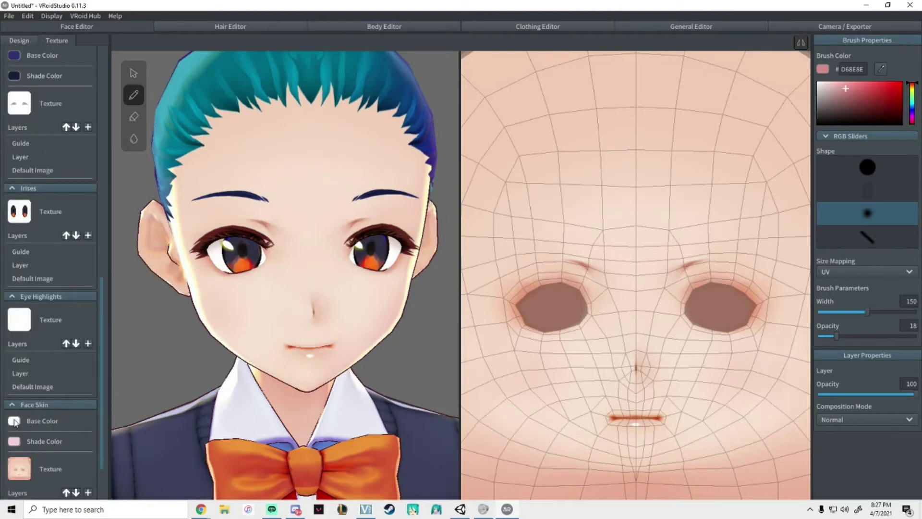
left_click(14, 421)
left_click_drag(102, 393, 2, 238)
left_click(1, 434)
- Set the Eyeline base color to the dark red #852020
scroll(45, 318, "up", 10)
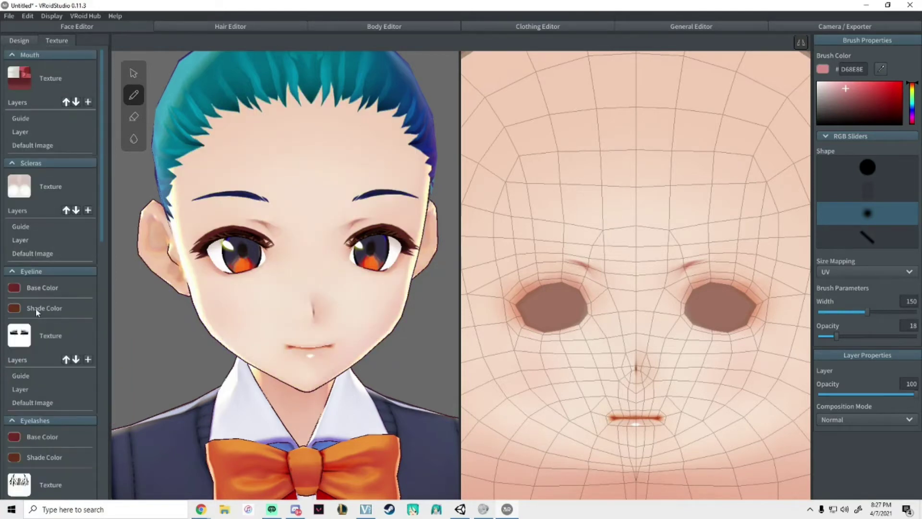
left_click(14, 288)
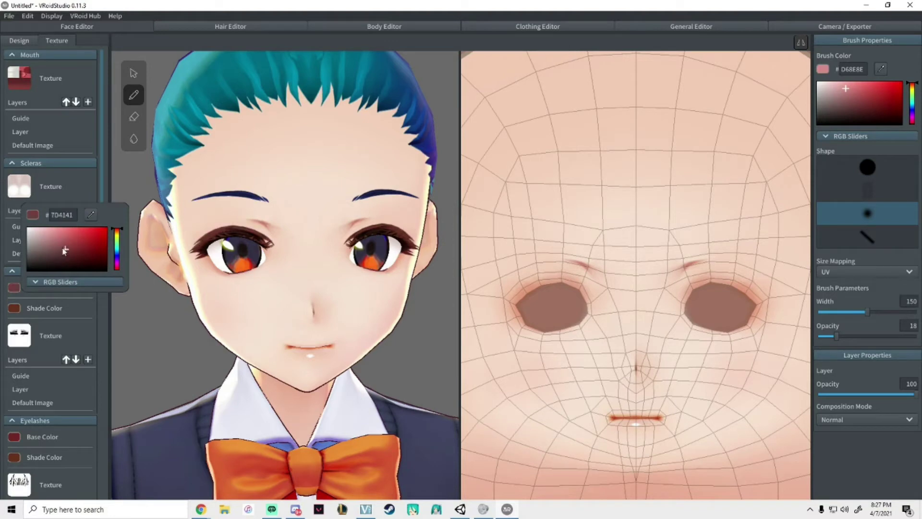
left_click(88, 247)
left_click_drag(89, 249, 88, 249)
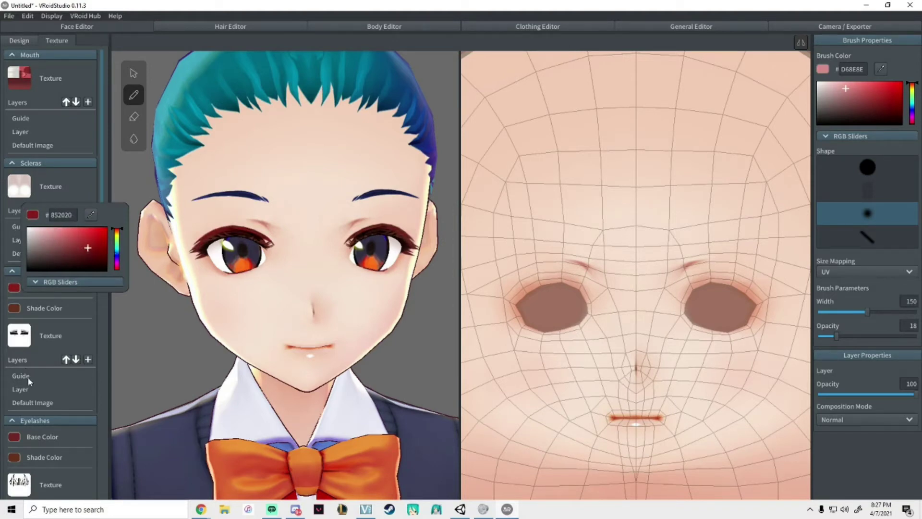
- Set the Eyelashes base color to #FF0000 and their shade color to #BD856F
scroll(27, 377, "down", 2)
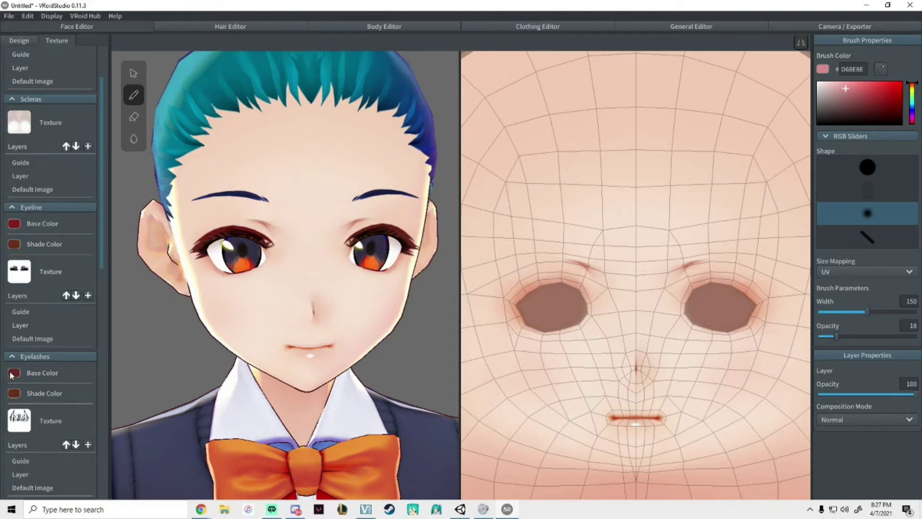
left_click(14, 373)
left_click_drag(108, 334, 110, 297)
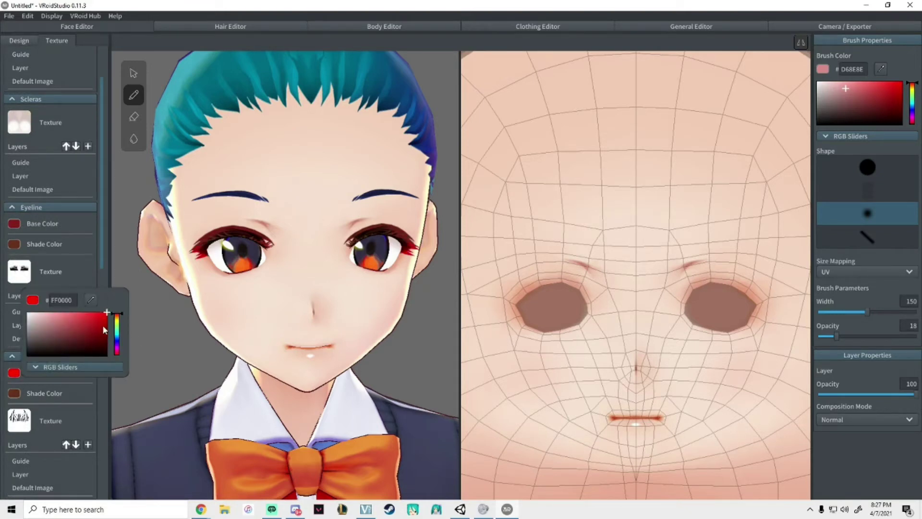
left_click(14, 393)
left_click(14, 393)
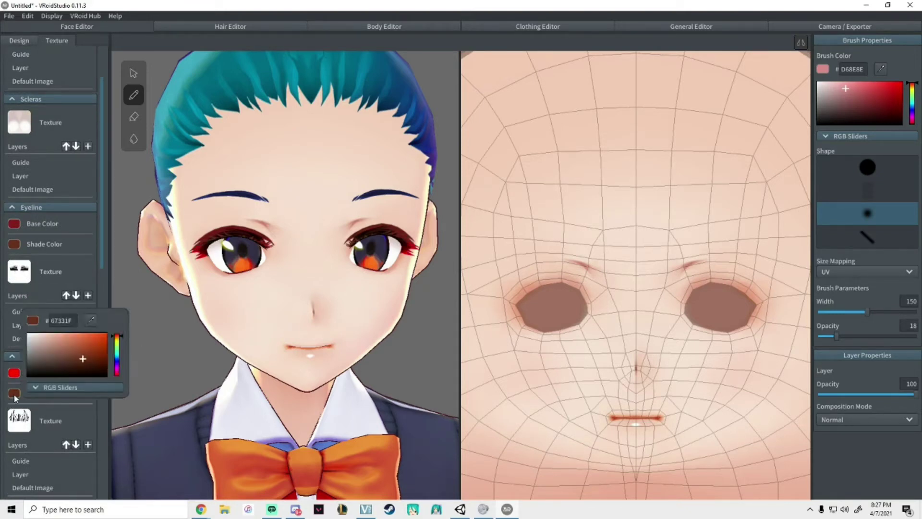
left_click(60, 344)
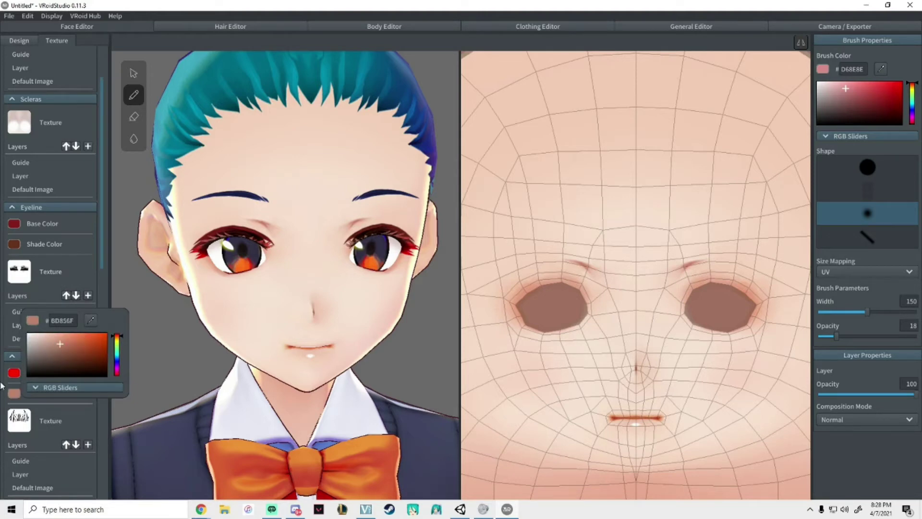
left_click(11, 393)
- Set the Eyebrows base color to white #FFFFFF
scroll(19, 385, "down", 4)
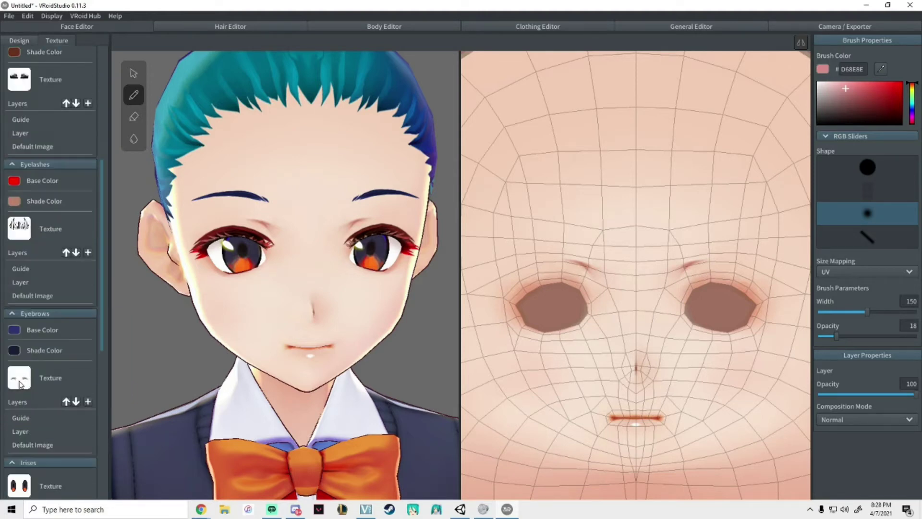
left_click(13, 333)
left_click_drag(97, 287, 25, 268)
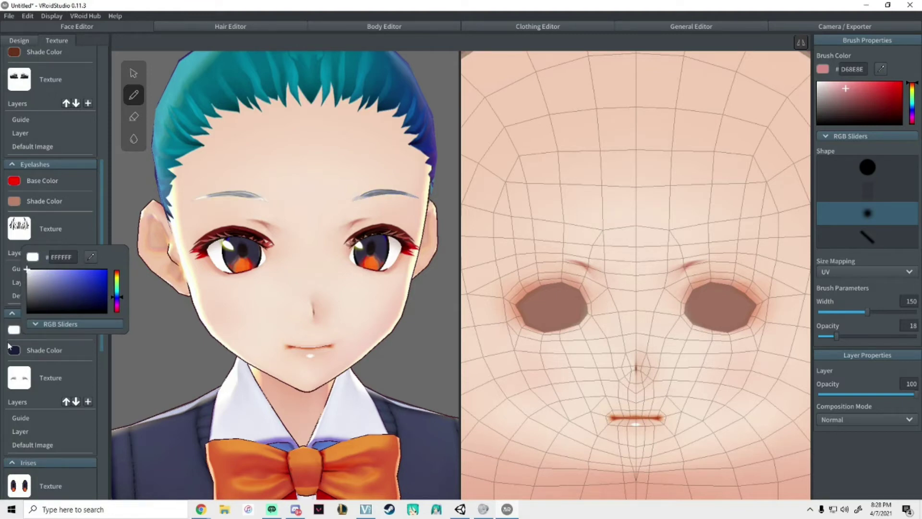
left_click(10, 342)
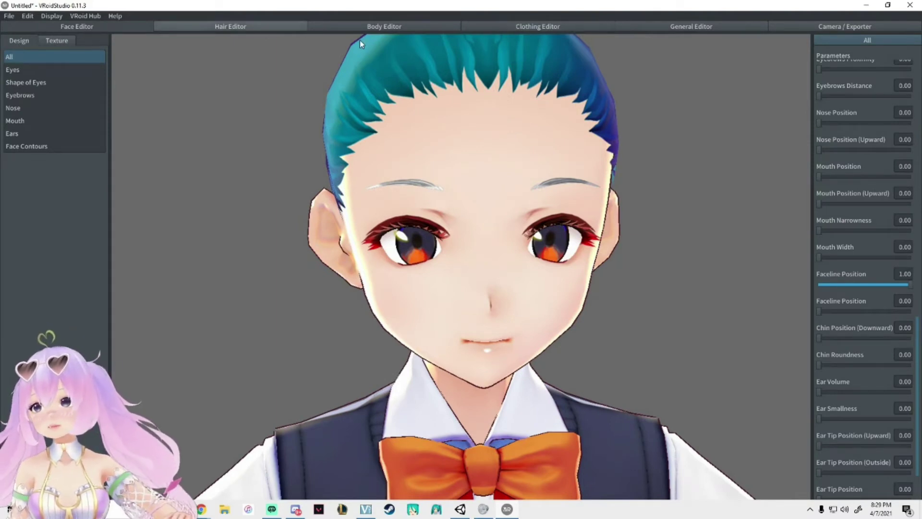
- Look through the Body Editor's head parameters and the General Editor's outline settings, and return to the face textures
left_click(445, 30)
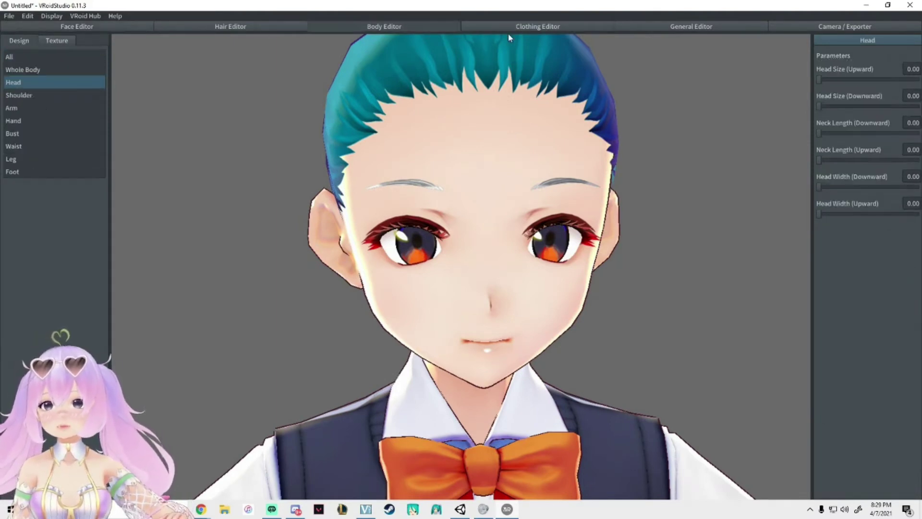
left_click(672, 30)
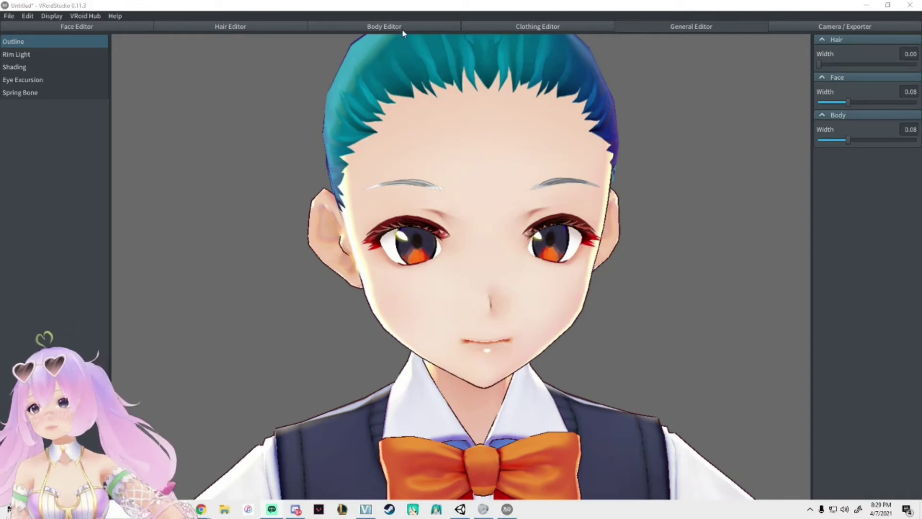
left_click(436, 25)
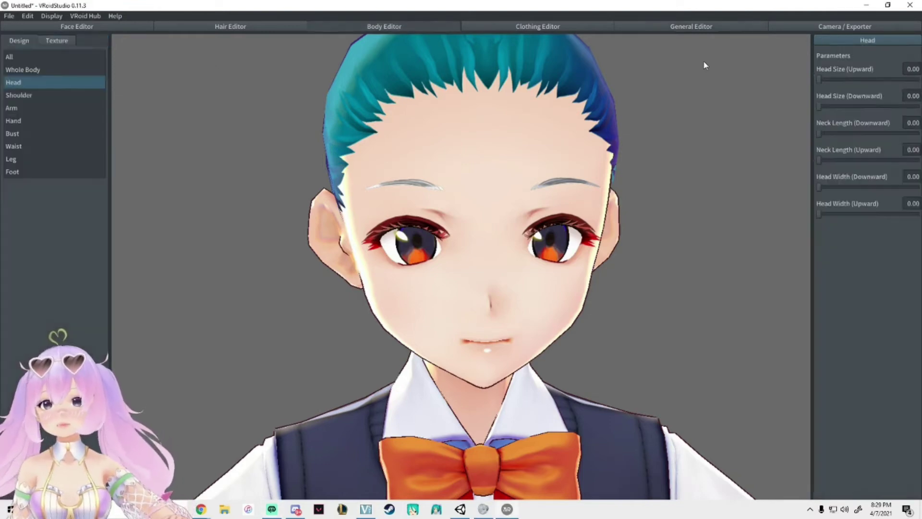
left_click_drag(819, 105, 759, 108)
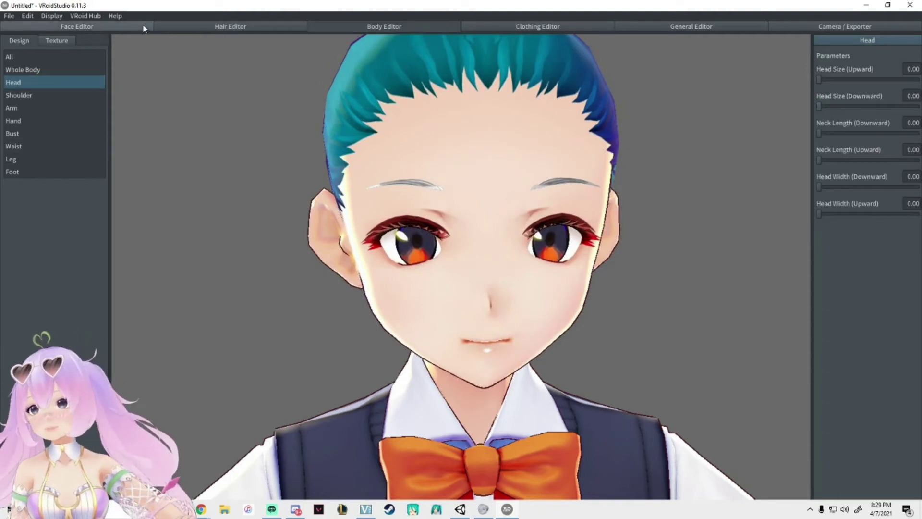
left_click(74, 27)
left_click(63, 40)
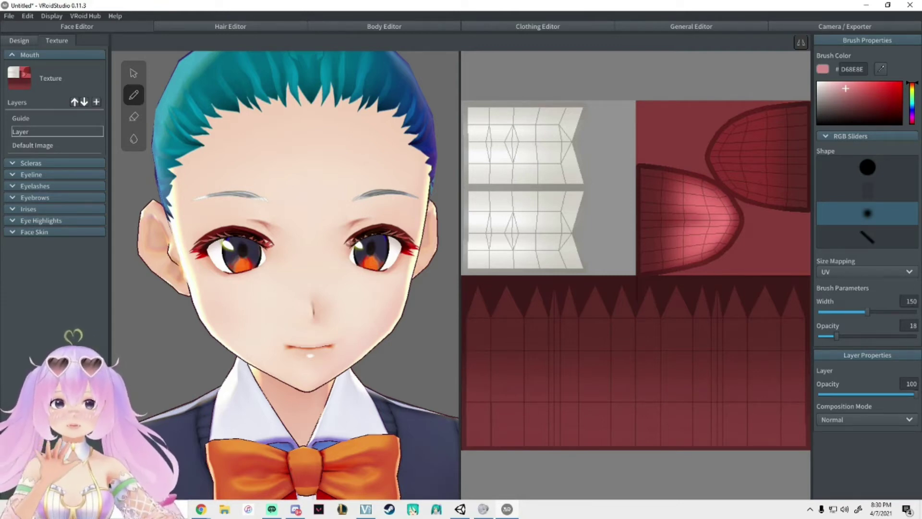
- Open the Hair Editor's design view and activate the hair brush
left_click(230, 26)
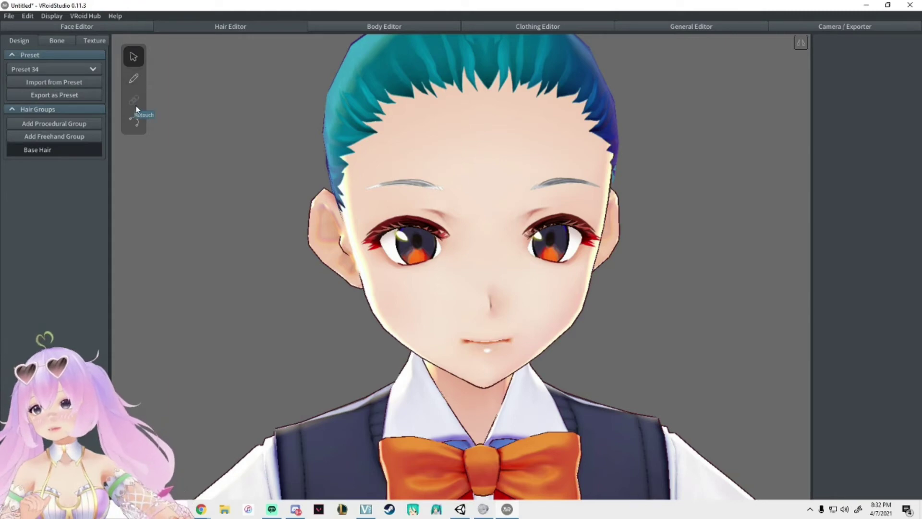
left_click(133, 82)
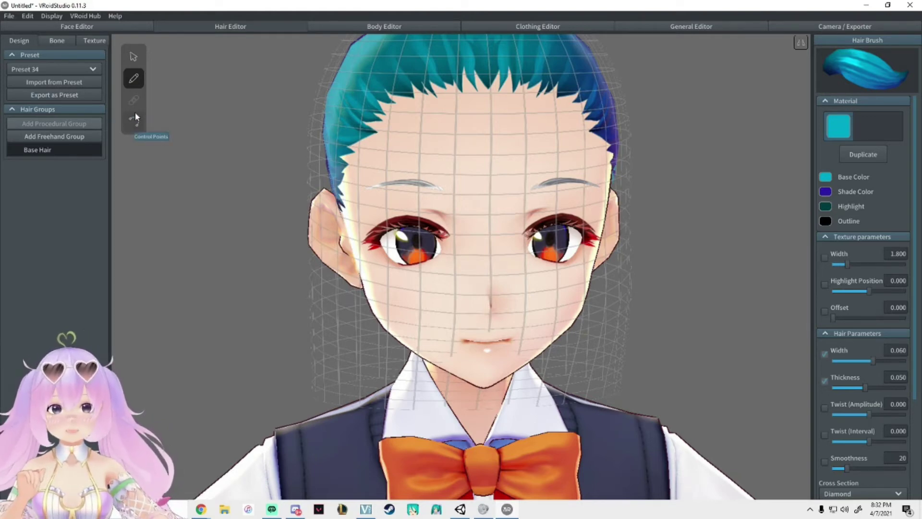
- Draw two hair strands from the hairline down the avatar's right side, and extend the second past the chin with the retouch tool
mouse_move(426, 58)
left_mouse_down()
mouse_move(340, 181)
mouse_move(329, 260)
left_mouse_up()
mouse_move(435, 58)
left_mouse_down()
mouse_move(371, 177)
mouse_move(359, 316)
left_mouse_up()
left_click(135, 100)
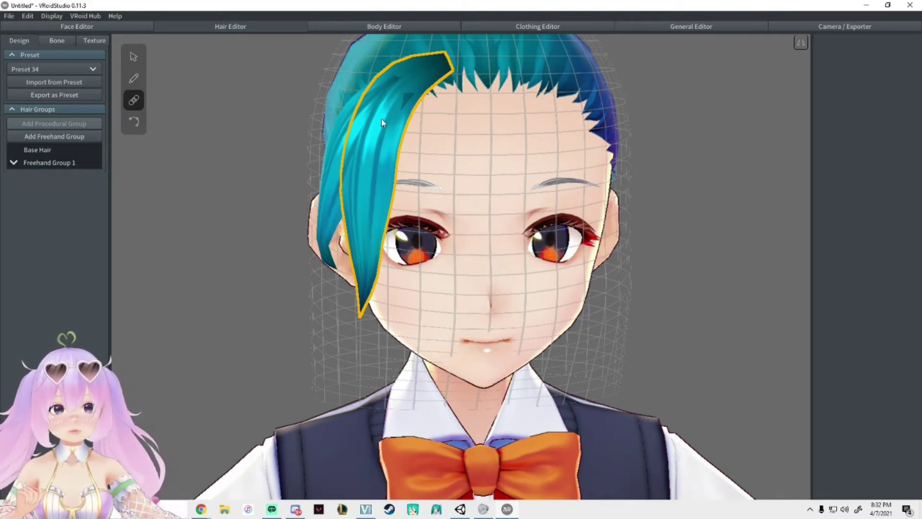
mouse_move(356, 59)
left_mouse_down()
mouse_move(372, 124)
mouse_move(355, 278)
mouse_move(296, 420)
left_mouse_up()
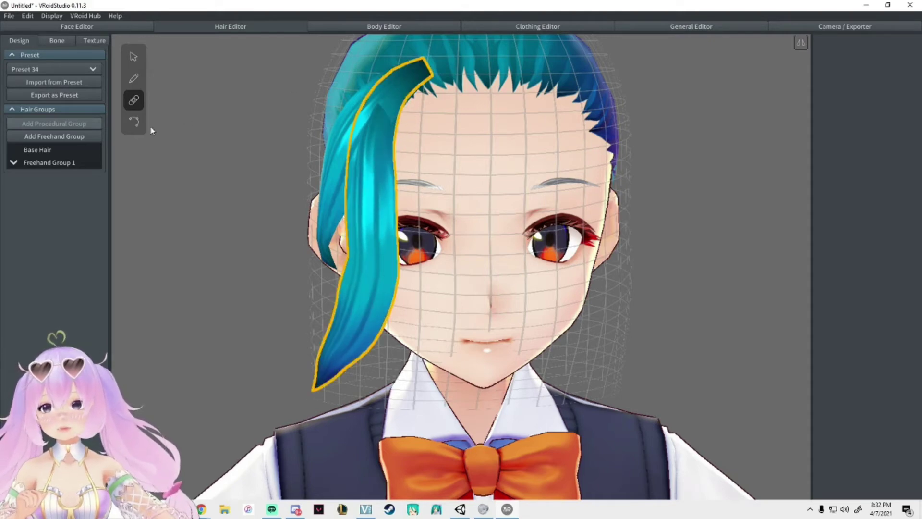
mouse_move(363, 97)
left_mouse_down()
mouse_move(302, 261)
mouse_move(531, 288)
mouse_move(638, 259)
left_mouse_up()
mouse_move(486, 77)
left_mouse_down()
mouse_move(566, 348)
mouse_move(398, 250)
mouse_move(576, 275)
mouse_move(567, 263)
left_mouse_up()
key("ctrl+z")
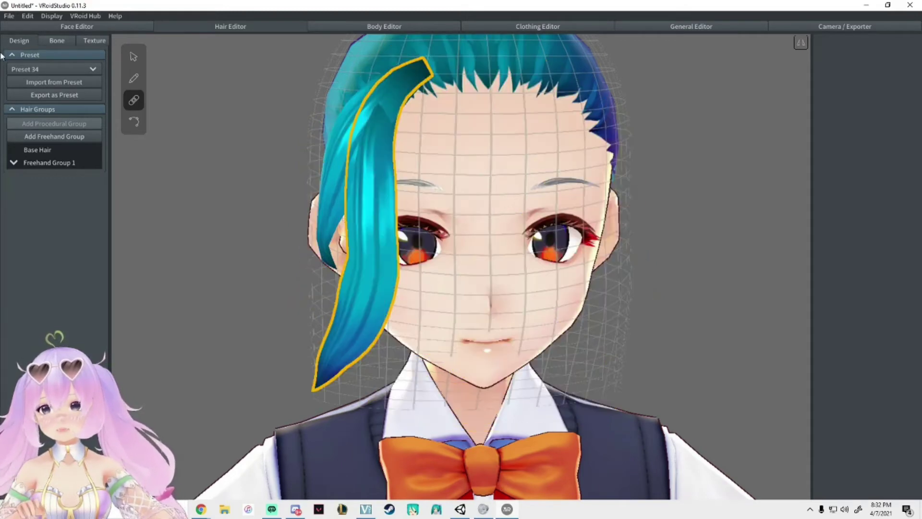
- Reshape the shorter strand beside the avatar's right temple by moving its control points outward and back toward the ear
left_click(133, 124)
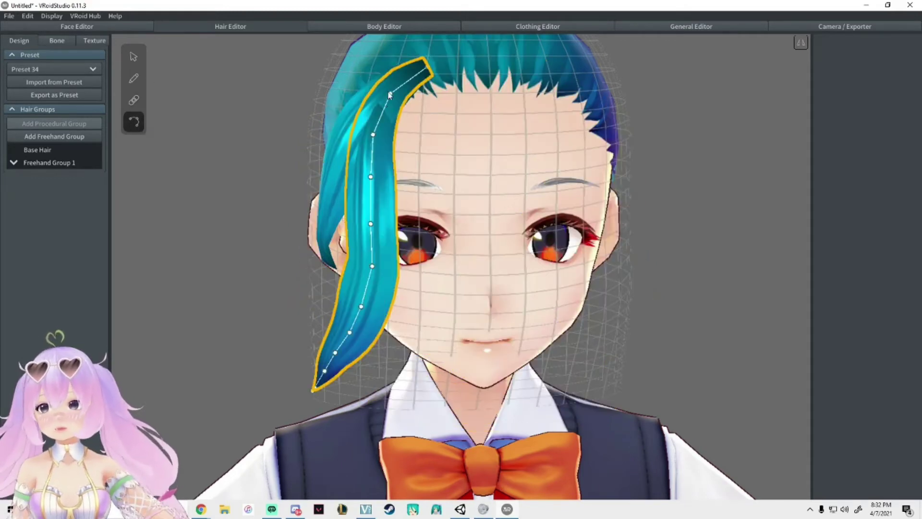
key("ctrl+z")
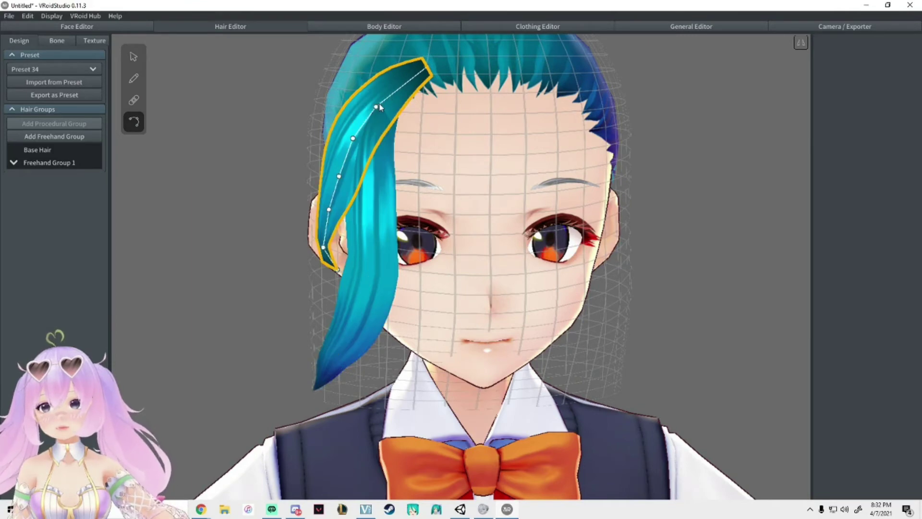
mouse_move(376, 106)
left_mouse_down()
mouse_move(392, 123)
mouse_move(365, 101)
left_mouse_up()
left_click_drag(351, 135, 337, 122)
right_click_drag(387, 205, 425, 179)
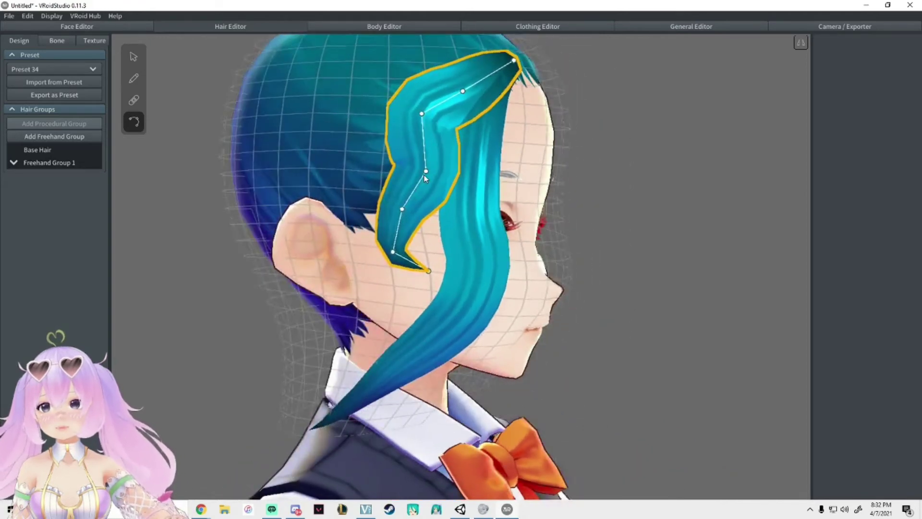
left_click_drag(427, 172, 390, 165)
left_click_drag(404, 203, 375, 202)
left_click_drag(394, 251, 387, 252)
right_click_drag(688, 273, 660, 277)
left_click(662, 280)
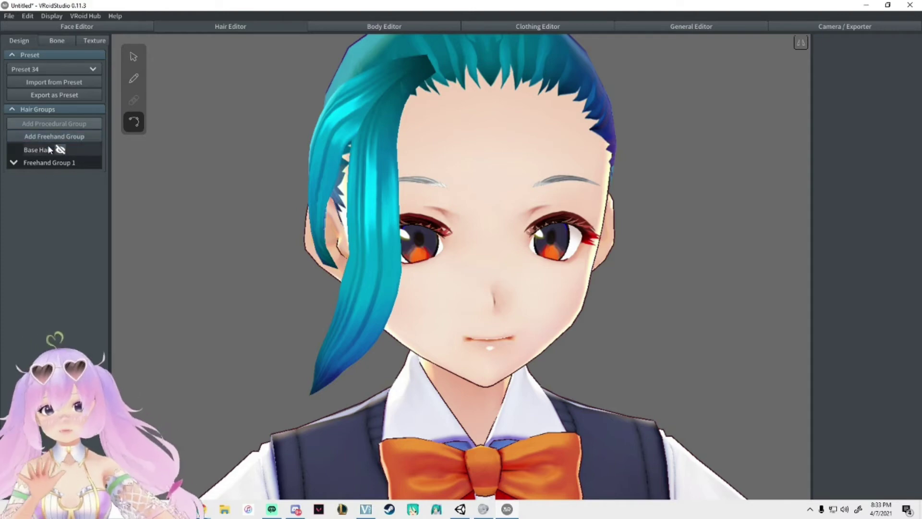
- Add a second freehand hair group and draw three strands in it from the hairline over the avatar's left side and face
left_click(13, 163)
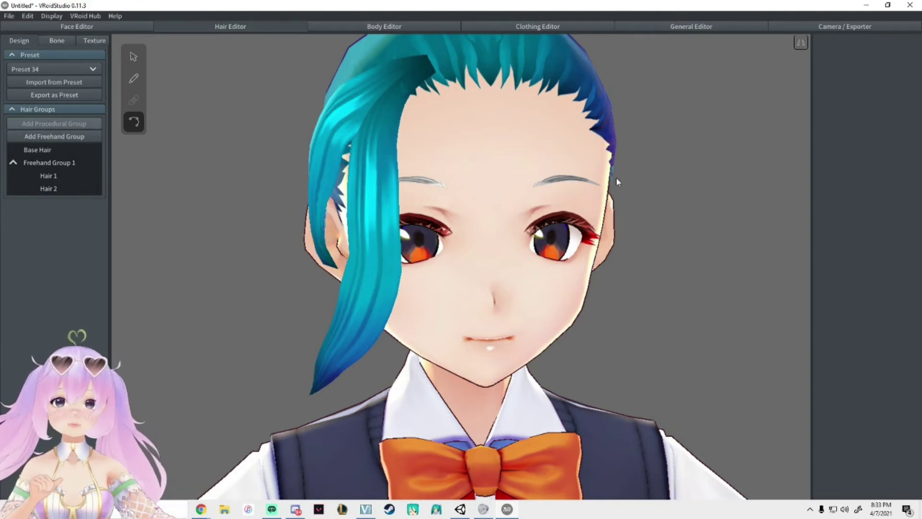
left_click(73, 138)
left_click(133, 80)
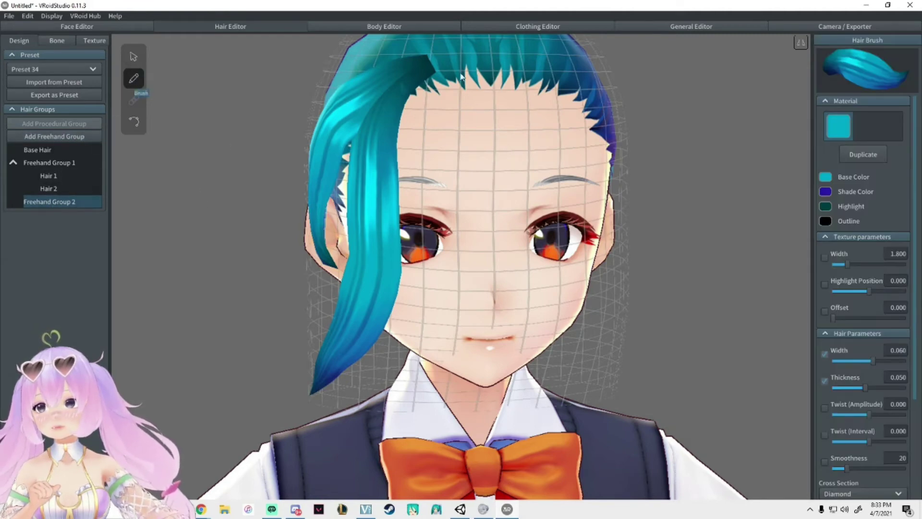
left_click_drag(543, 70, 613, 140)
mouse_move(514, 64)
left_mouse_down()
mouse_move(593, 275)
mouse_move(619, 310)
left_mouse_up()
left_click_drag(463, 69, 502, 365)
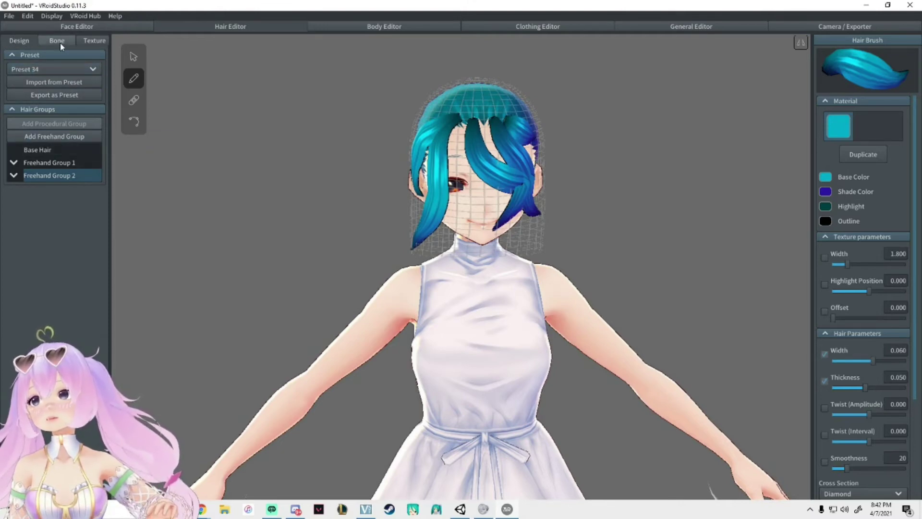
- Create one bone group containing the hairs of Freehand Group 1 and Freehand Group 2
left_click(56, 41)
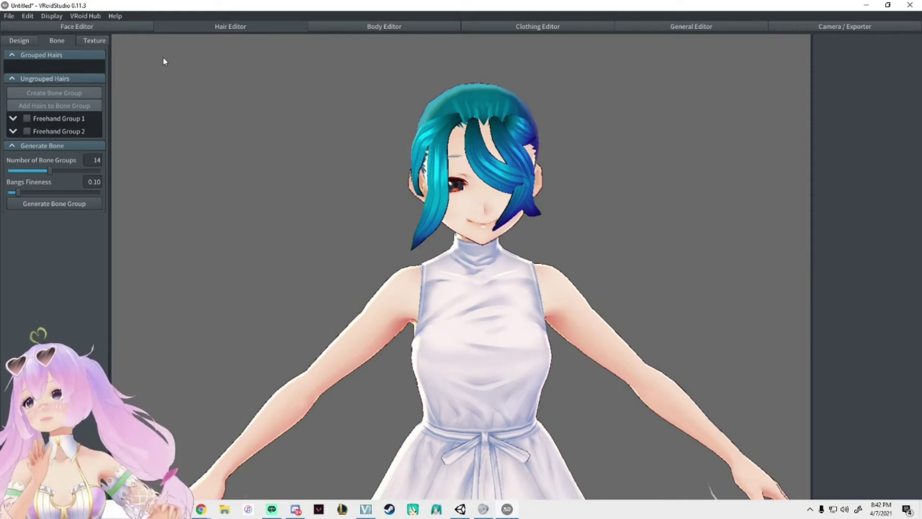
left_click(26, 118)
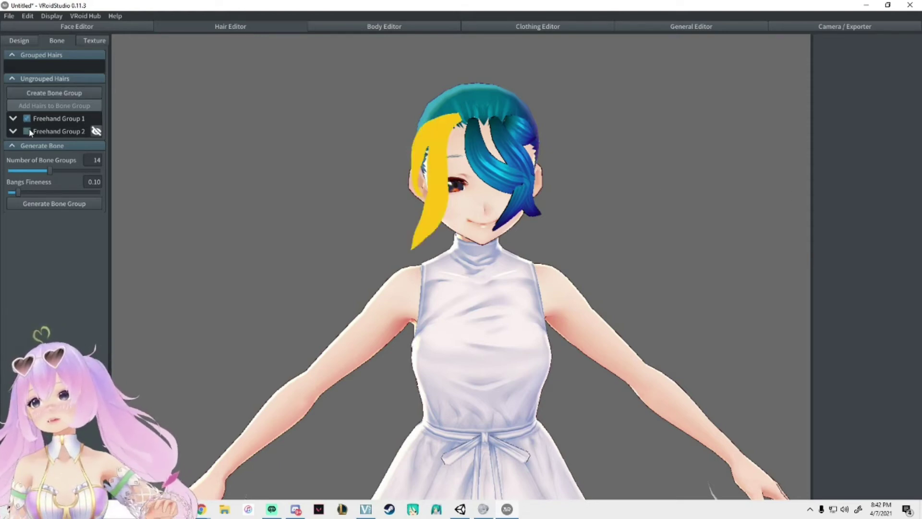
left_click(28, 131)
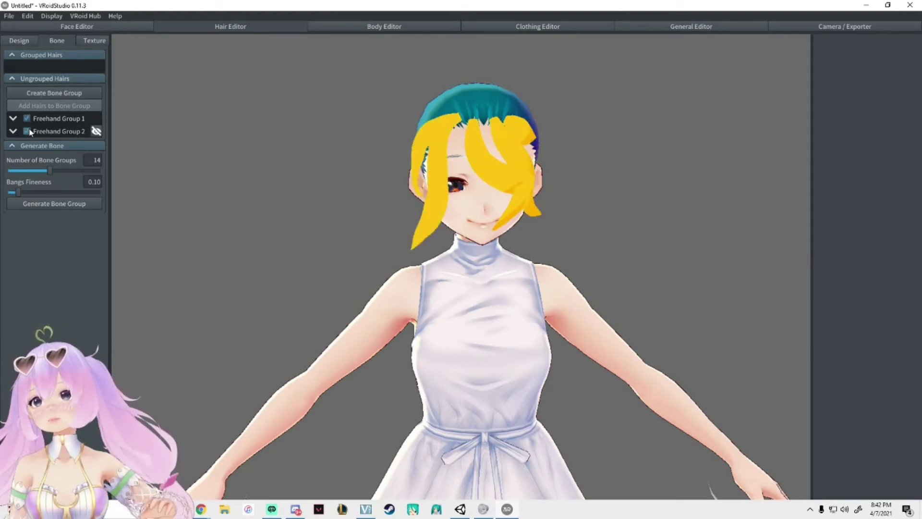
left_click(53, 93)
mouse_move(231, 210)
right_mouse_down()
mouse_move(320, 221)
mouse_move(292, 234)
mouse_move(231, 196)
mouse_move(230, 212)
right_mouse_up()
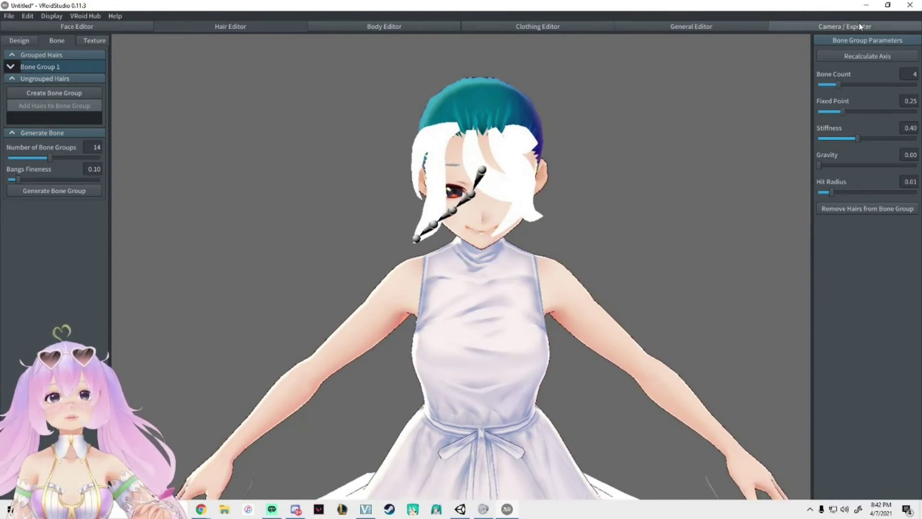
- Preview the hair movement with the Hey! animation in the Camera / Exporter, and return to the Hair Editor
left_click(859, 27)
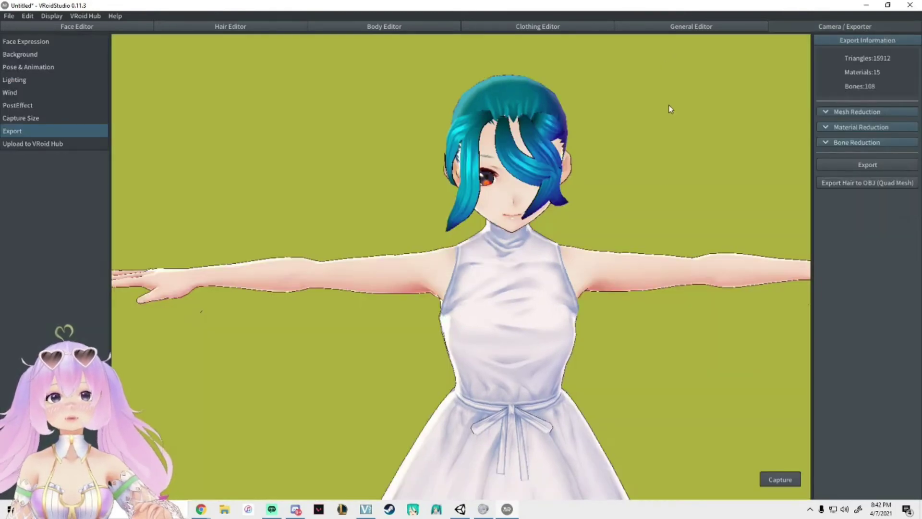
left_click(48, 67)
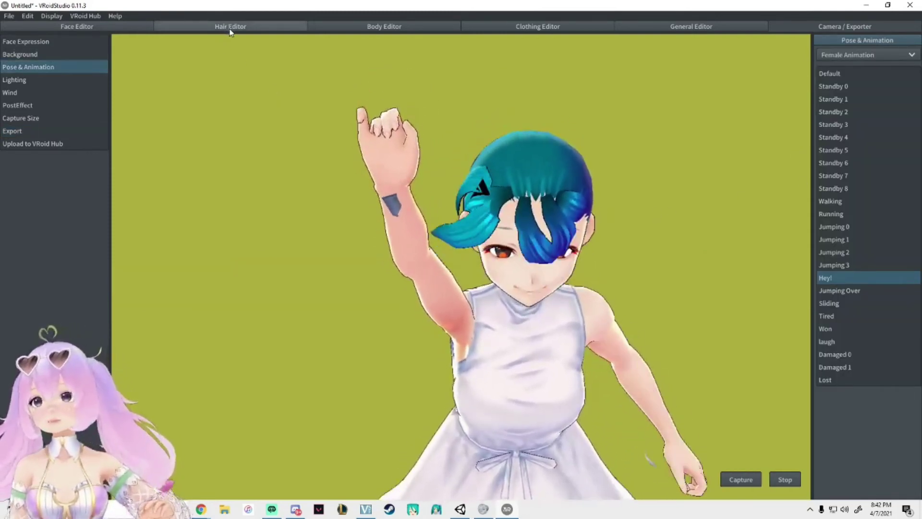
left_click(230, 28)
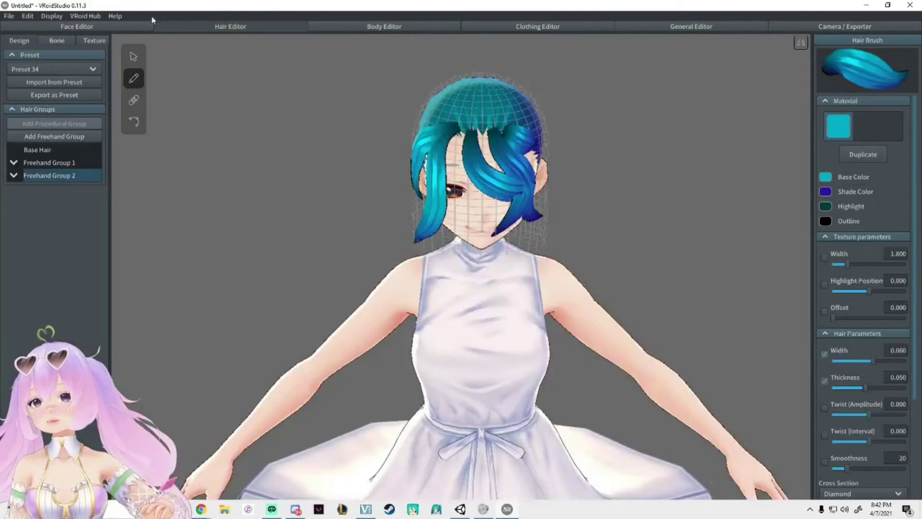
- Examine the hair texture and its base color setting, and return to the hair design view
left_click(95, 41)
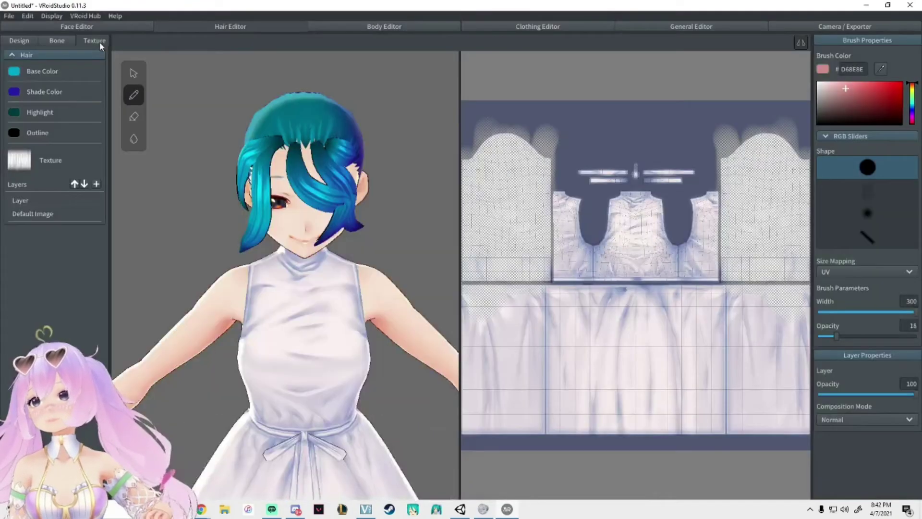
left_click(14, 72)
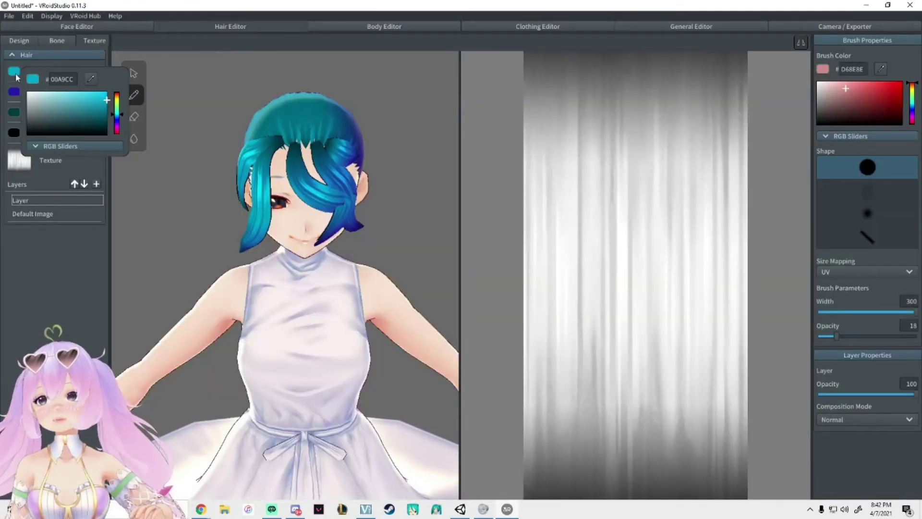
left_click(31, 40)
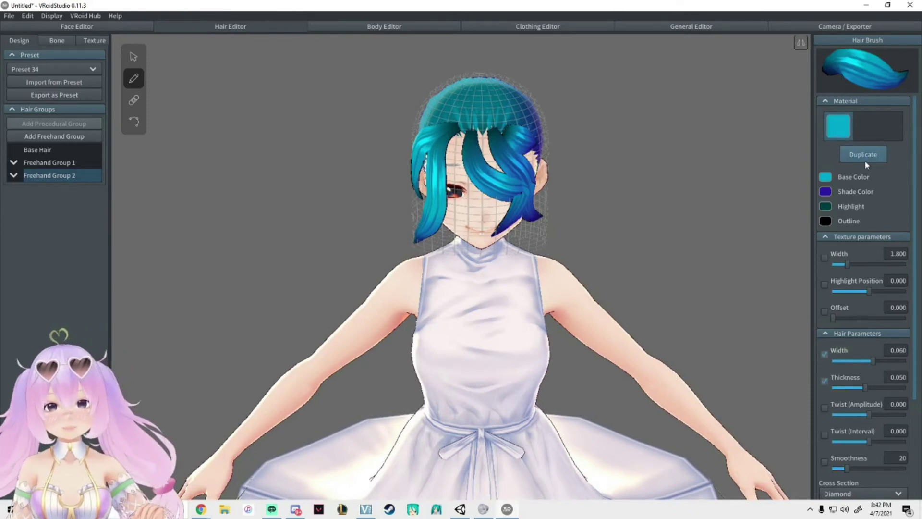
- Set the hair material's base color to white and duplicate the material
left_click(826, 176)
left_click_drag(794, 198, 693, 192)
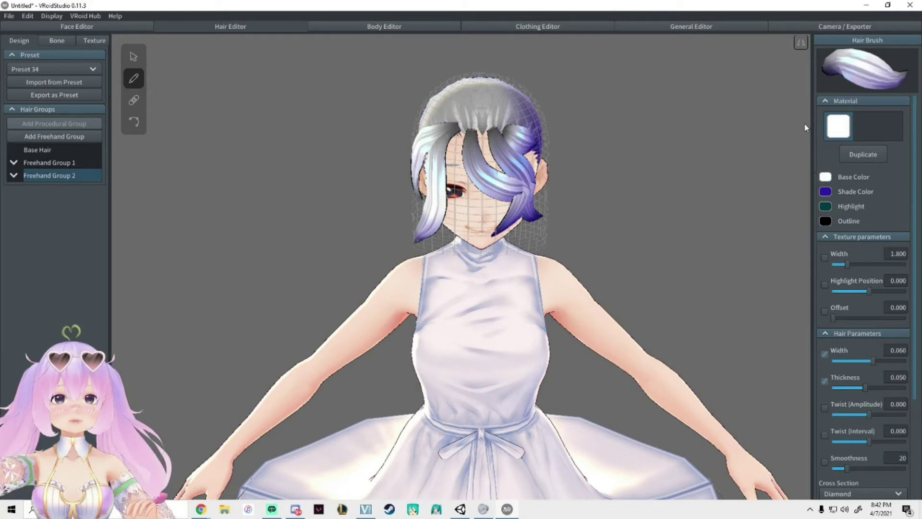
left_click(871, 157)
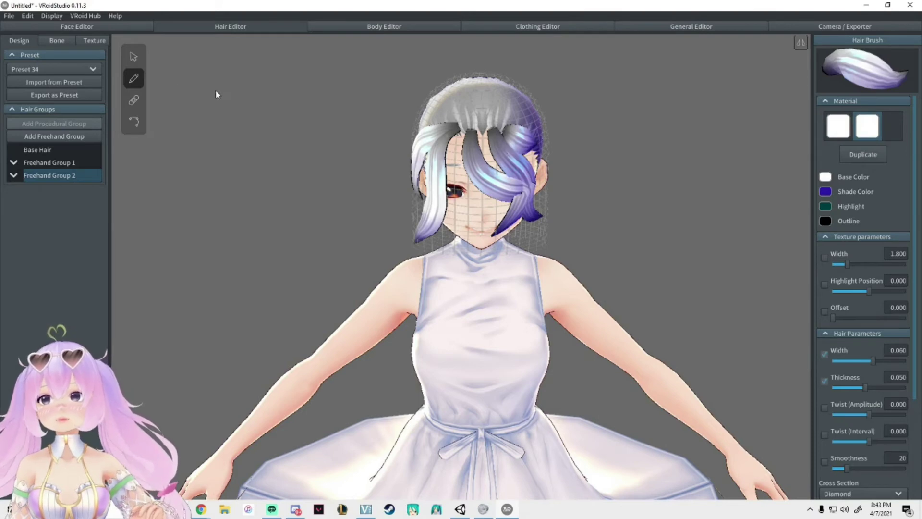
- Assign the duplicated material to the long outer strand on the avatar's left side and set its base color to #000000
left_click(135, 64)
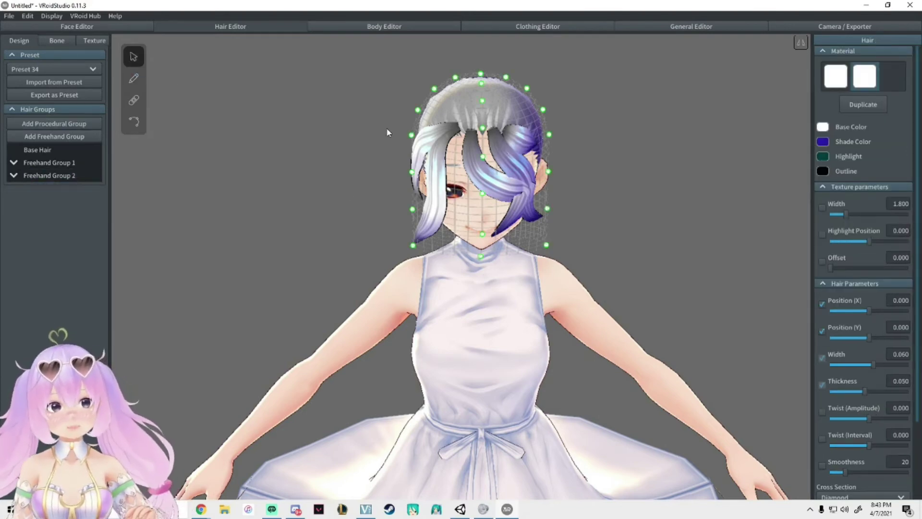
left_click(519, 179)
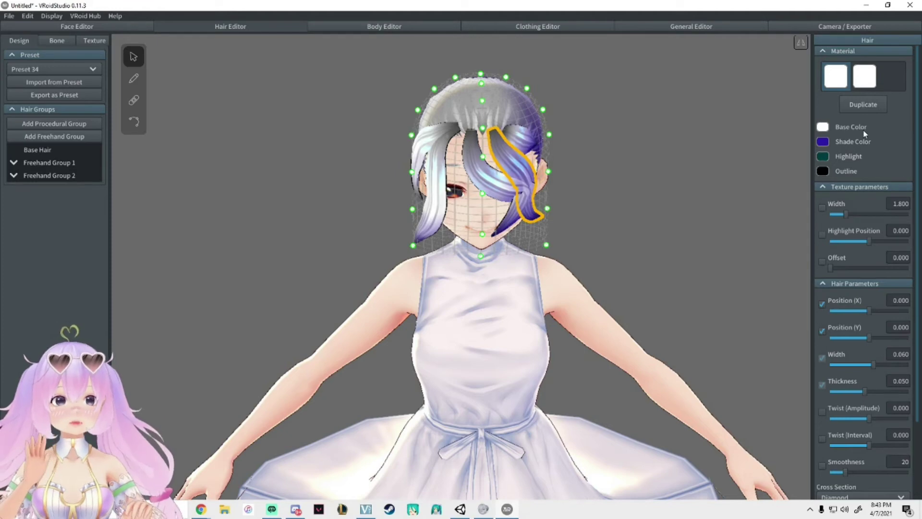
left_click(859, 80)
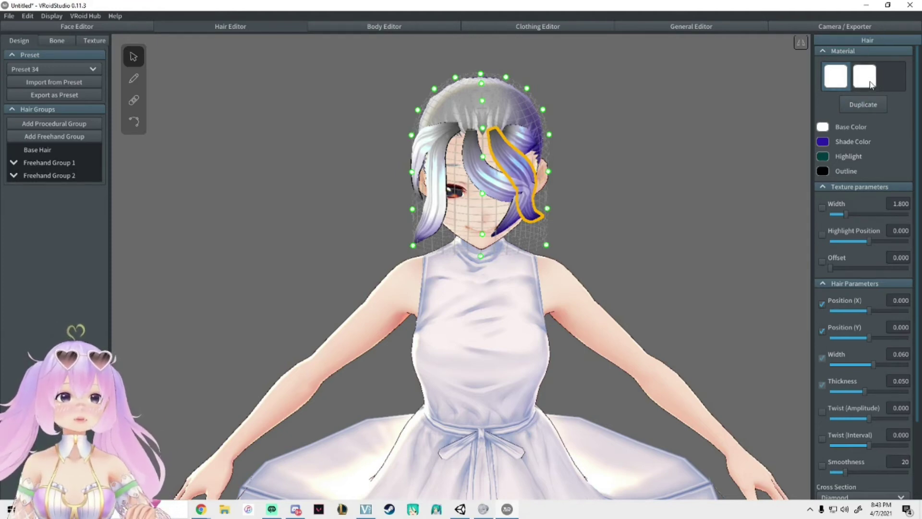
left_click(823, 127)
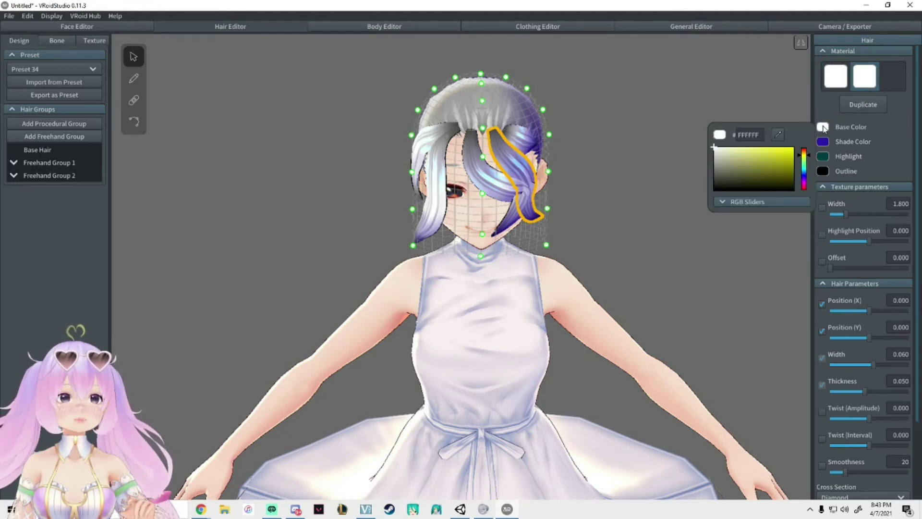
left_click_drag(787, 149, 794, 191)
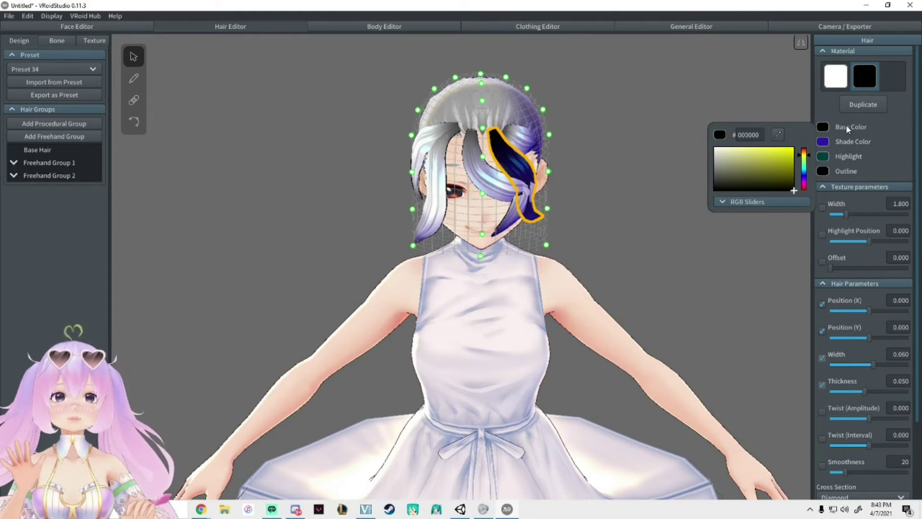
- Apply the black material to the short strand at the avatar's left temple
left_click(511, 136)
left_click(519, 138)
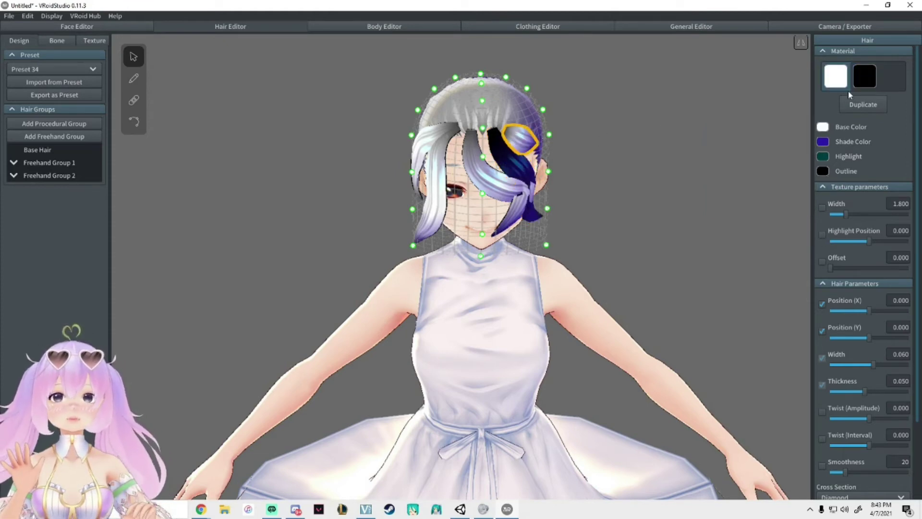
left_click(866, 79)
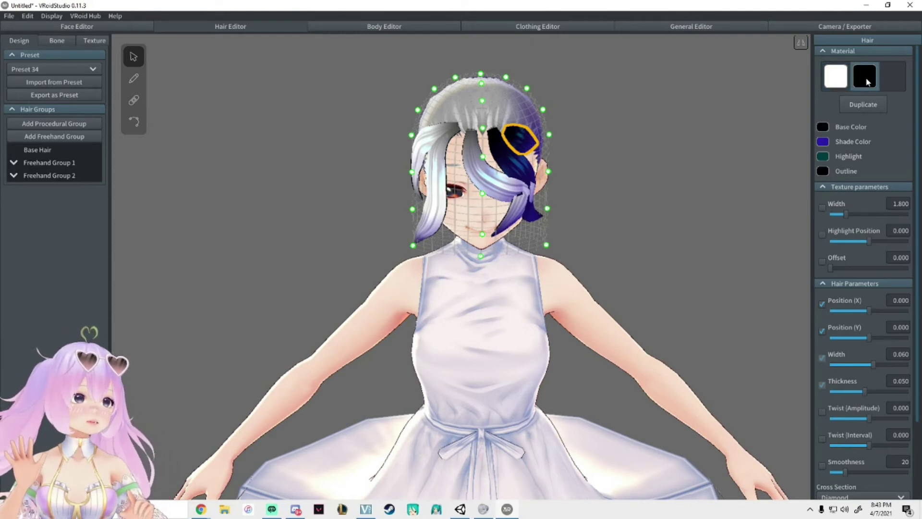
left_click(615, 200)
right_click_drag(615, 199, 485, 230)
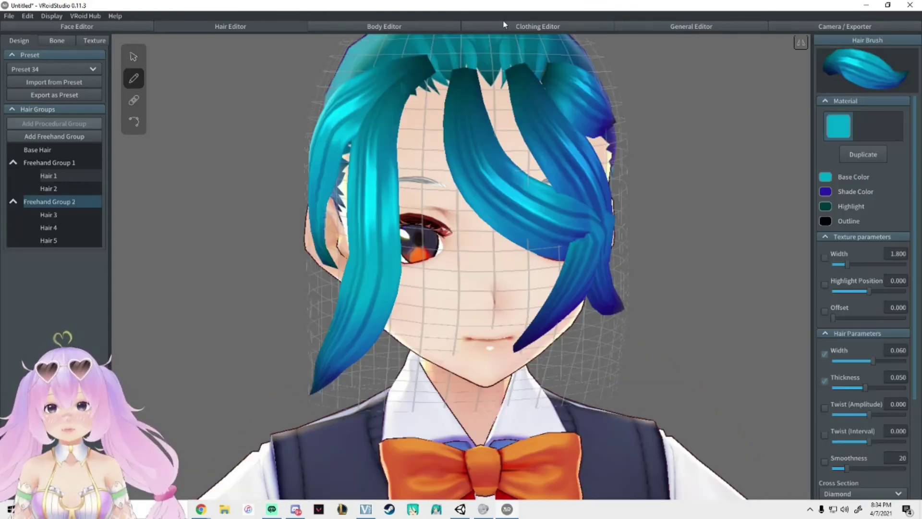
- Look through the available tops in the Clothing Editor, keeping Uniform Vest (Short Sleeve)
left_click(521, 25)
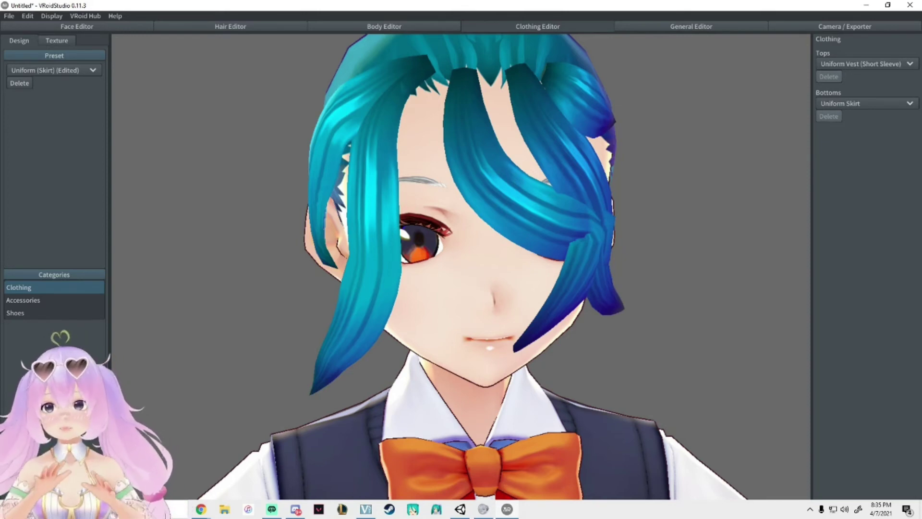
scroll(538, 220, "down", 8)
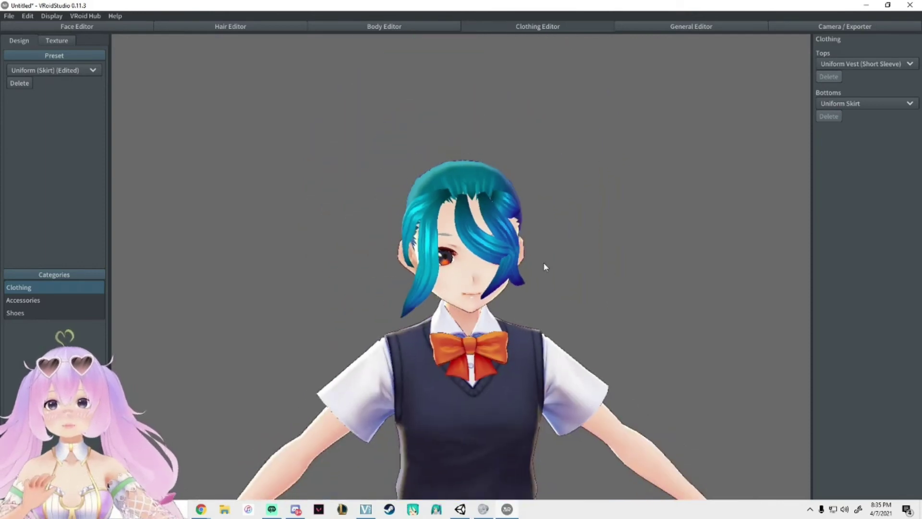
middle_click_drag(538, 217, 540, 213)
scroll(540, 213, "up", 1)
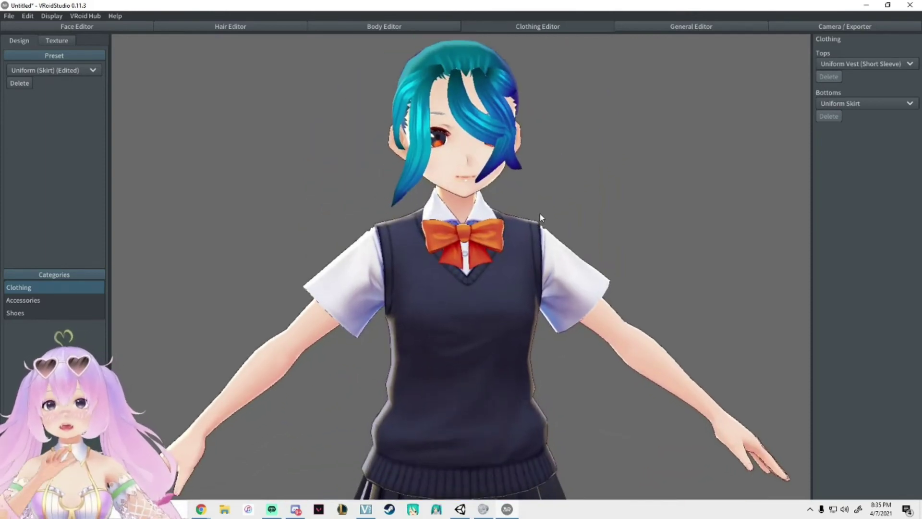
left_click(839, 67)
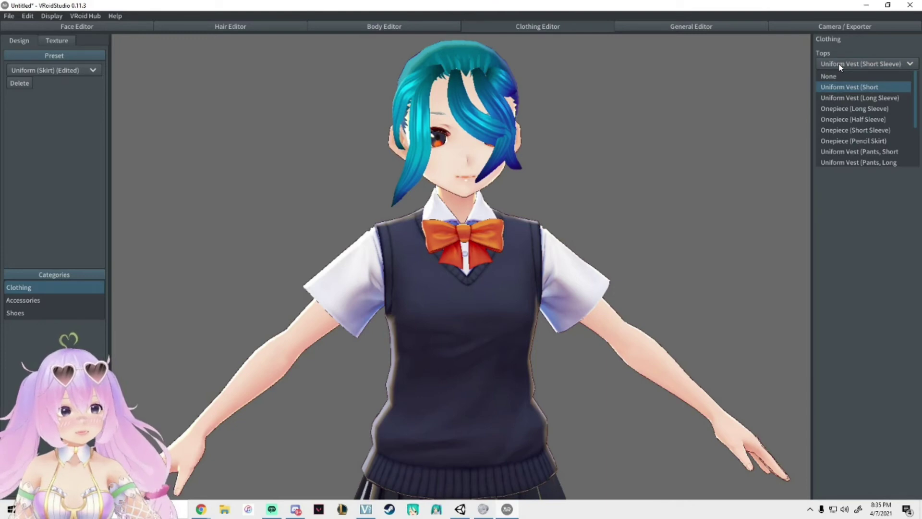
left_click(837, 87)
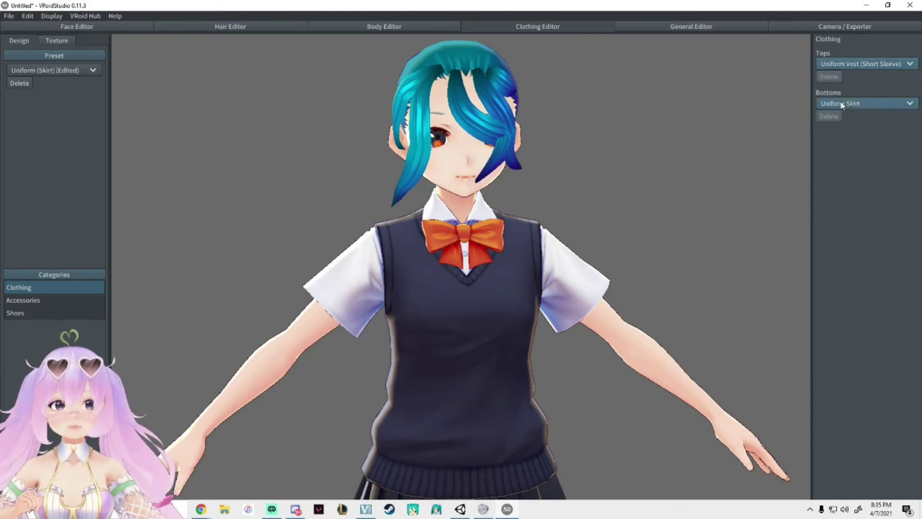
- Try the tops Onepiece (Pencil Skirt), Uniform Vest (Pants, Short Sleeve) and Onepiece (Half Sleeve) on the avatar
left_click(844, 68)
left_click(848, 109)
left_click(849, 67)
left_click(854, 141)
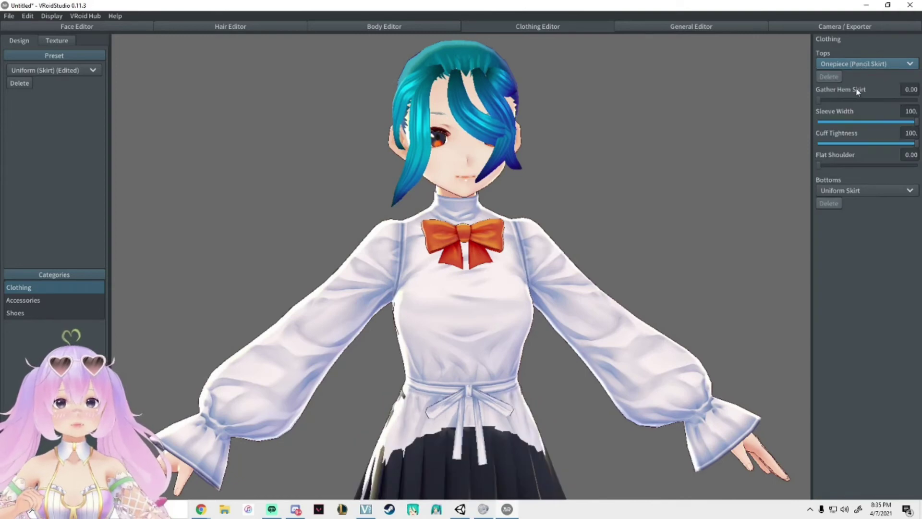
left_click(854, 65)
left_click(846, 149)
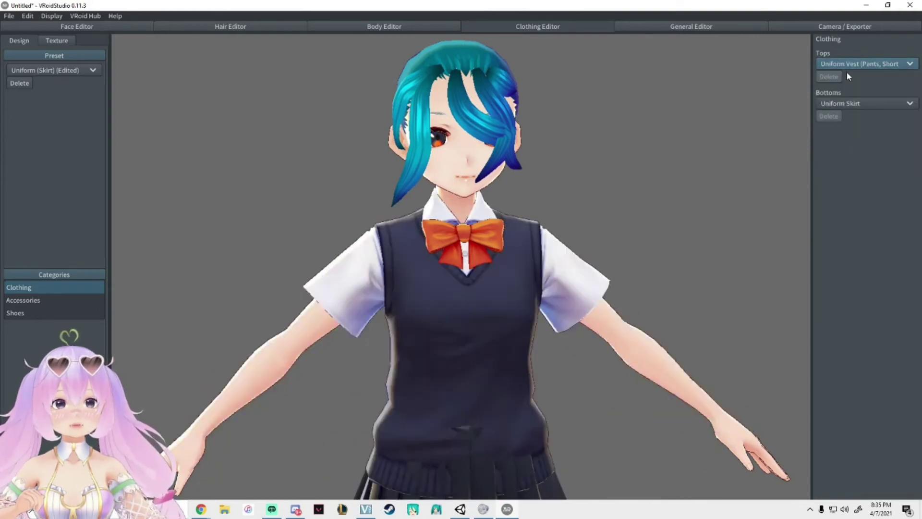
left_click(848, 64)
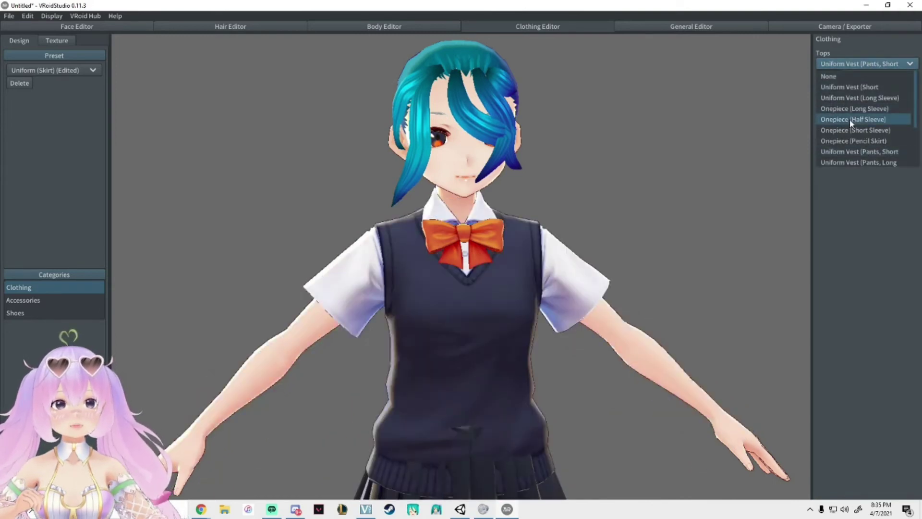
left_click(849, 118)
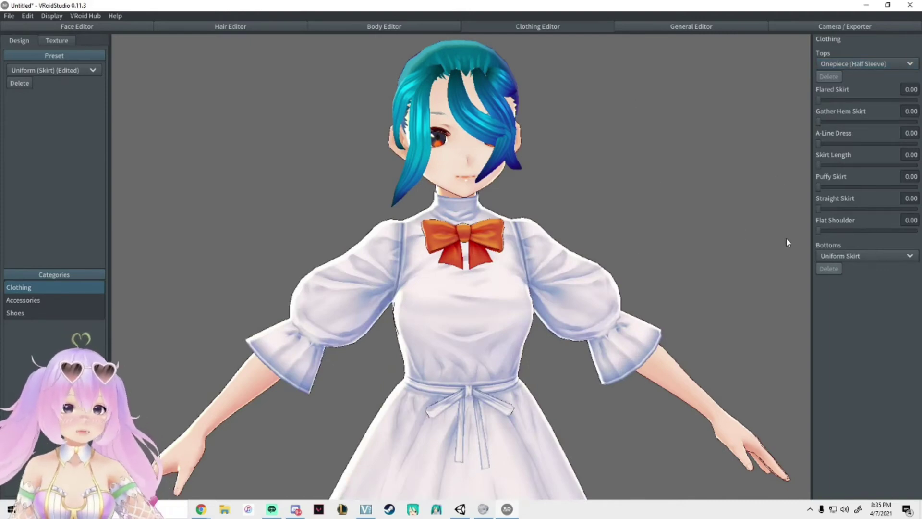
- Set the avatar's bottoms to Pencil Skirt and its top to Onepiece (Long Sleeve)
left_click(829, 257)
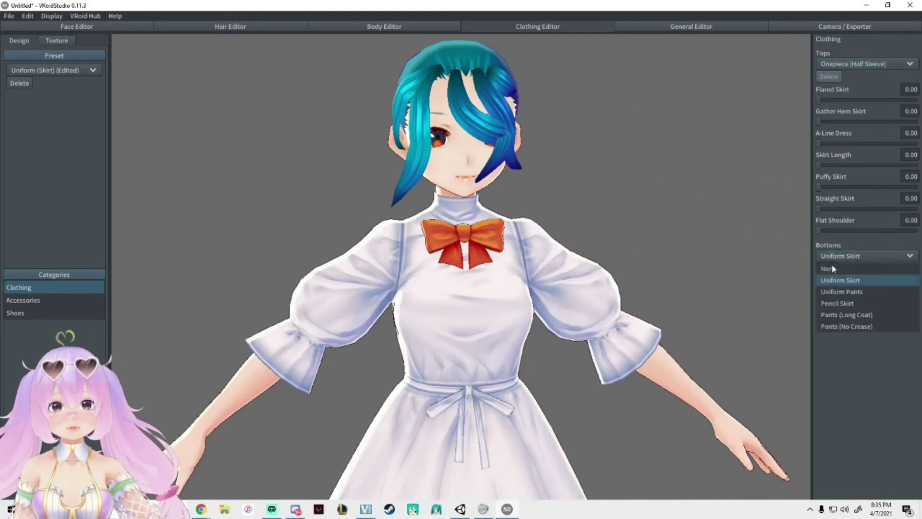
left_click(837, 303)
scroll(694, 312, "up", 5)
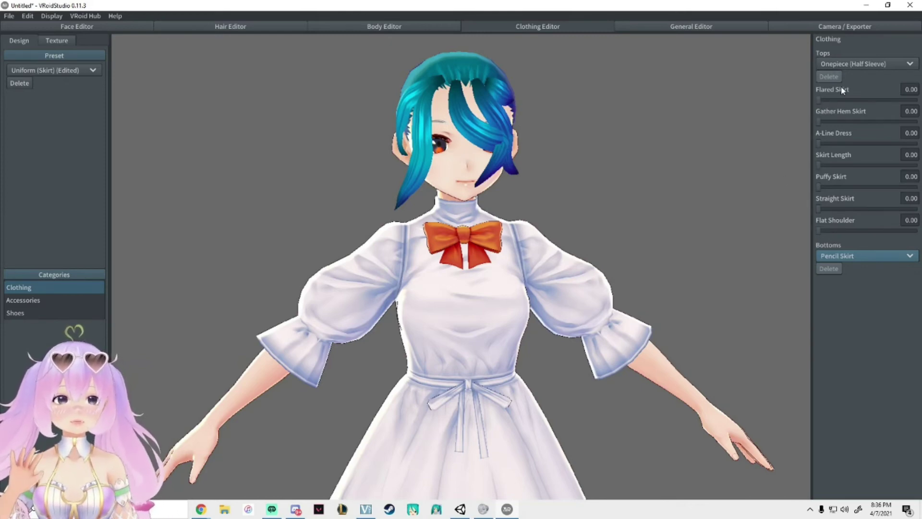
left_click(840, 65)
left_click(843, 108)
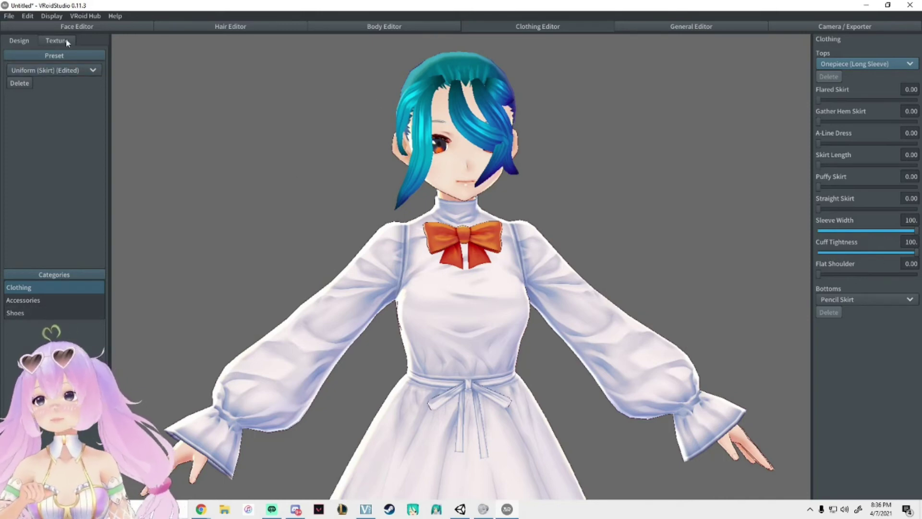
- Remove the uniform ribbon by setting the neck accessory to None
left_click(21, 300)
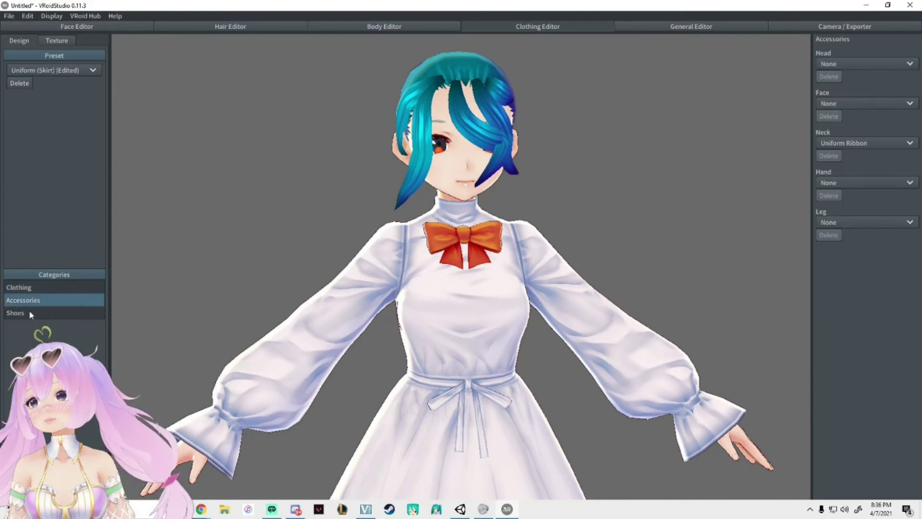
left_click(855, 142)
left_click(839, 154)
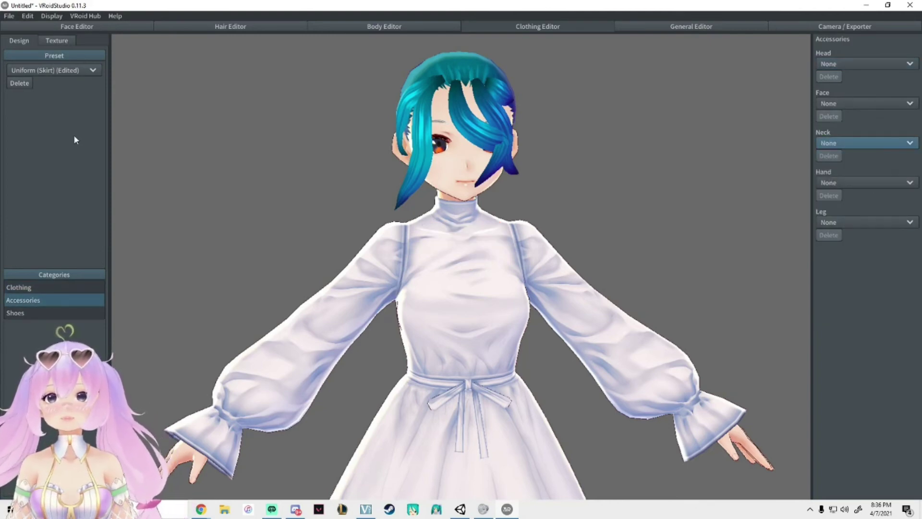
- Erase both sleeves from the Default Image layer of the Onepiece (Long Sleeve) texture, using the hard round eraser at width 177
left_click(59, 42)
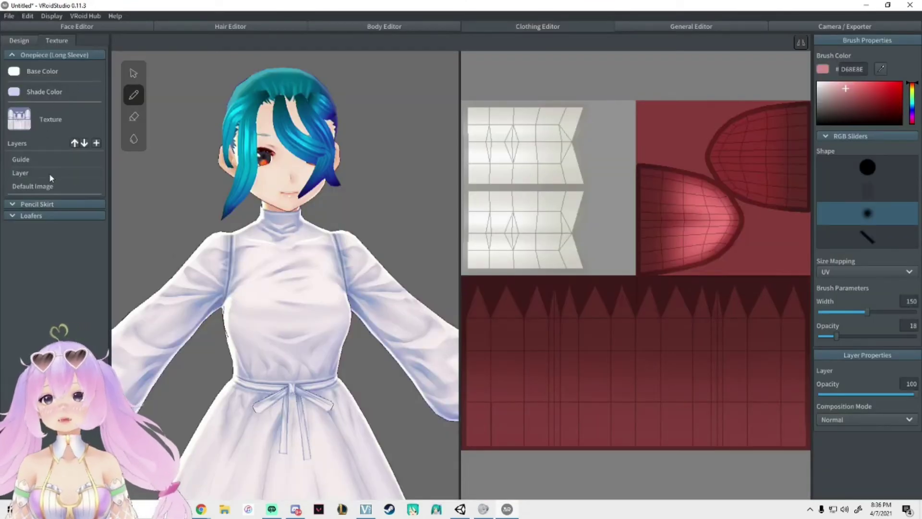
left_click(49, 173)
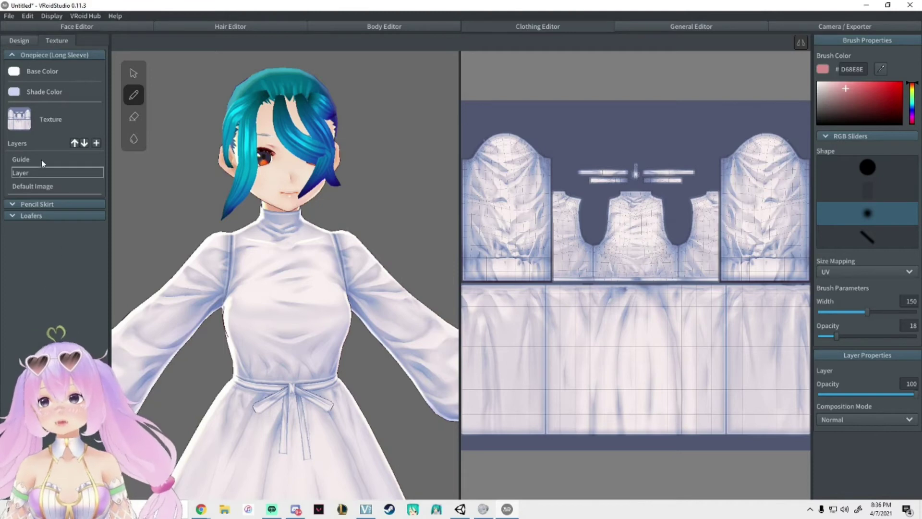
left_click(51, 187)
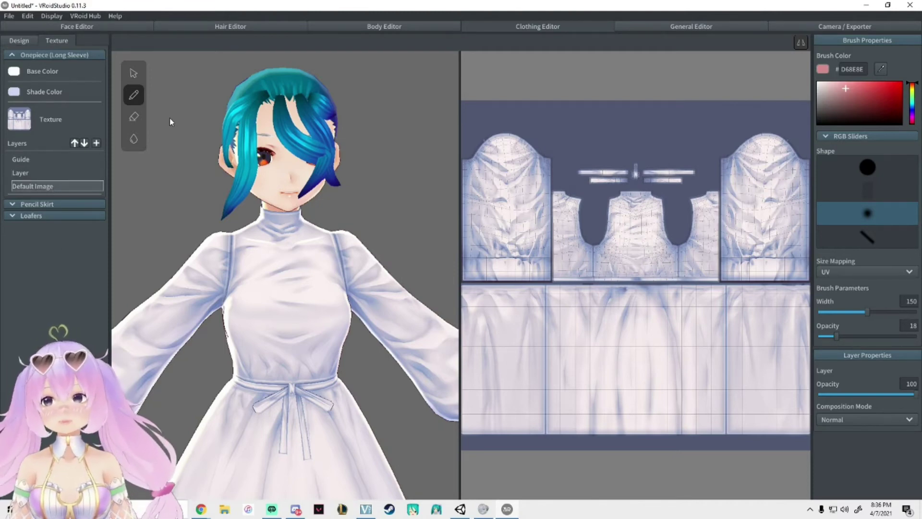
left_click(134, 117)
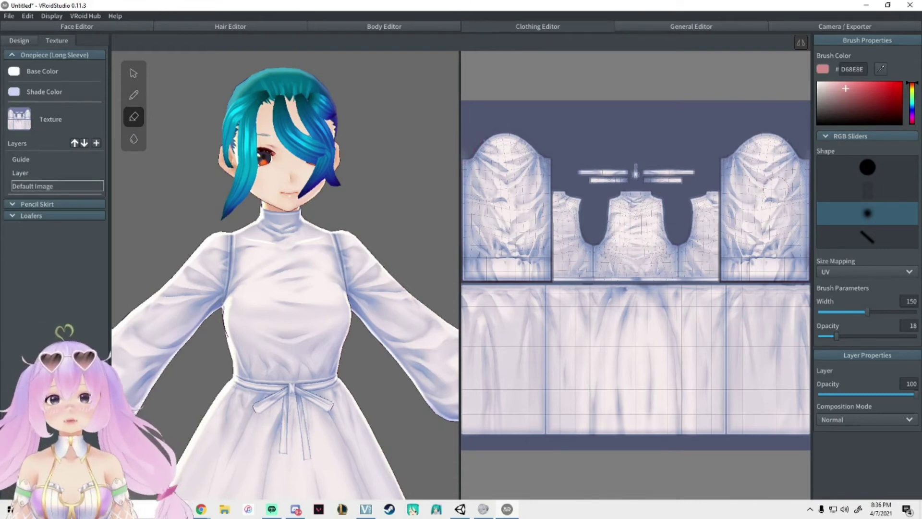
left_click(886, 165)
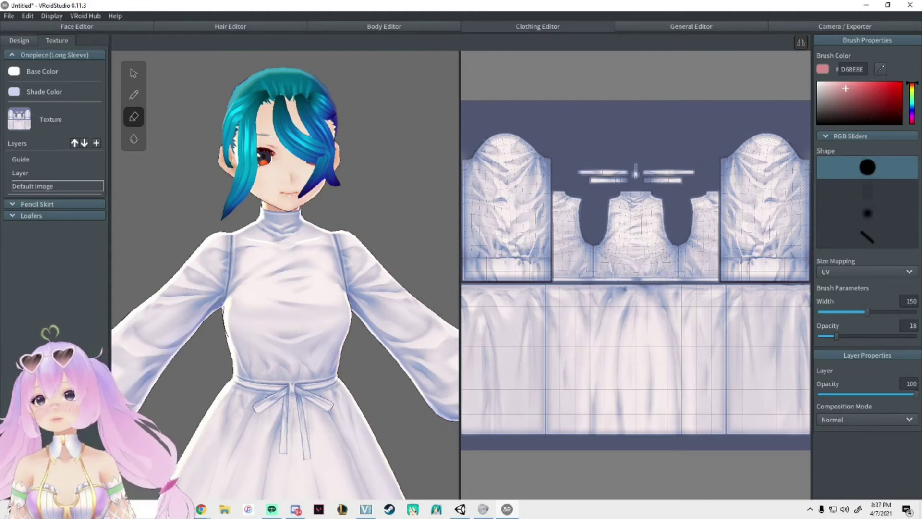
left_click_drag(865, 311, 874, 311)
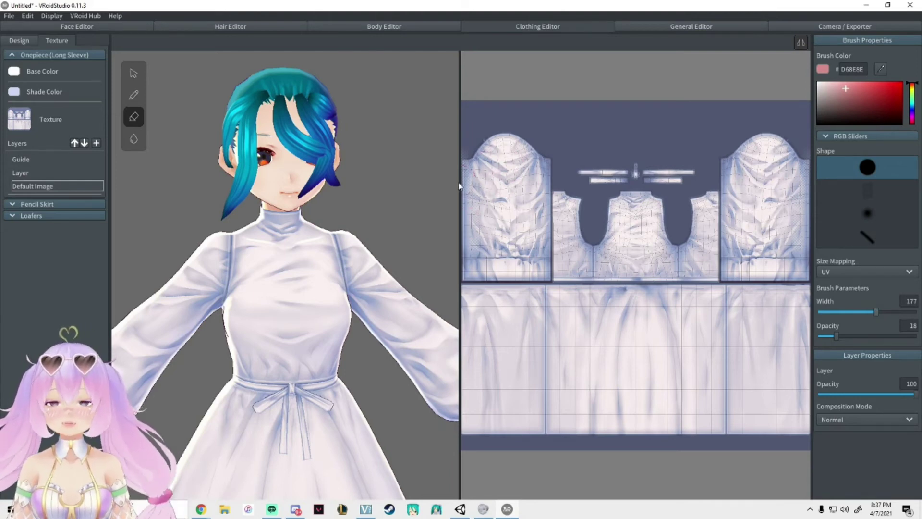
mouse_move(485, 117)
left_mouse_down()
mouse_move(491, 171)
mouse_move(471, 173)
mouse_move(468, 185)
left_mouse_up()
mouse_move(498, 128)
left_mouse_down()
mouse_move(502, 189)
mouse_move(519, 156)
mouse_move(531, 168)
mouse_move(544, 140)
mouse_move(526, 241)
mouse_move(500, 219)
mouse_move(473, 230)
mouse_move(469, 254)
mouse_move(466, 226)
mouse_move(532, 279)
mouse_move(497, 247)
mouse_move(548, 247)
mouse_move(546, 256)
mouse_move(546, 168)
left_mouse_up()
mouse_move(487, 312)
left_mouse_down()
mouse_move(480, 303)
mouse_move(495, 300)
mouse_move(474, 372)
mouse_move(517, 364)
left_mouse_up()
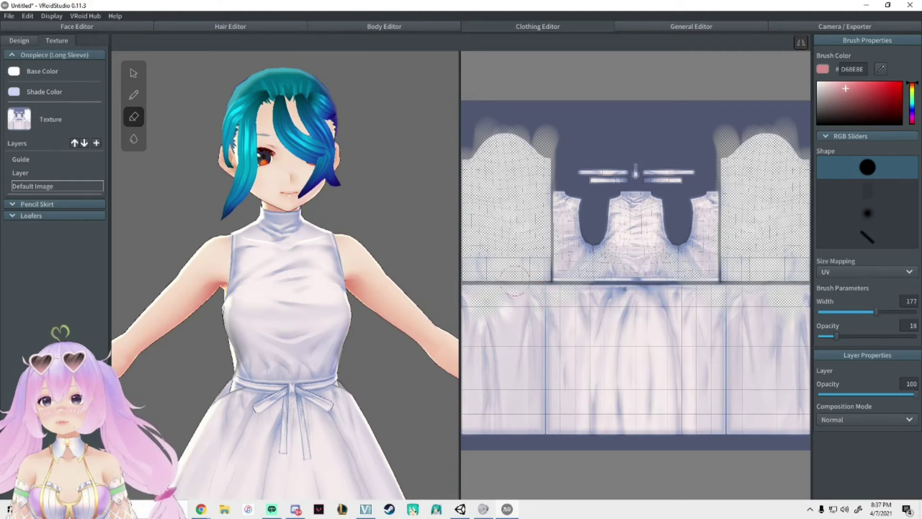
- Erase the skirt area from the dress texture, enlarging the eraser width to 300, and check the avatar from the side
mouse_move(552, 301)
left_mouse_down()
mouse_move(511, 307)
mouse_move(567, 377)
mouse_move(509, 413)
mouse_move(583, 417)
mouse_move(624, 396)
left_mouse_up()
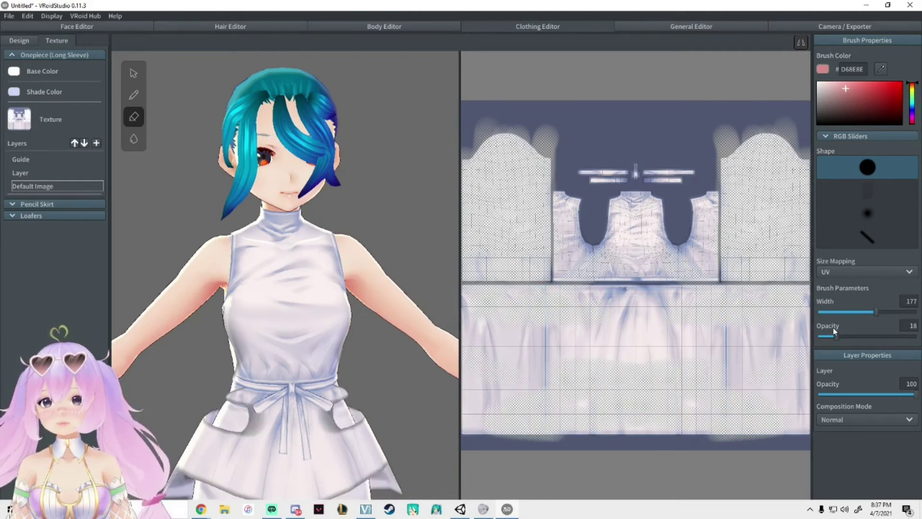
left_click_drag(876, 311, 914, 312)
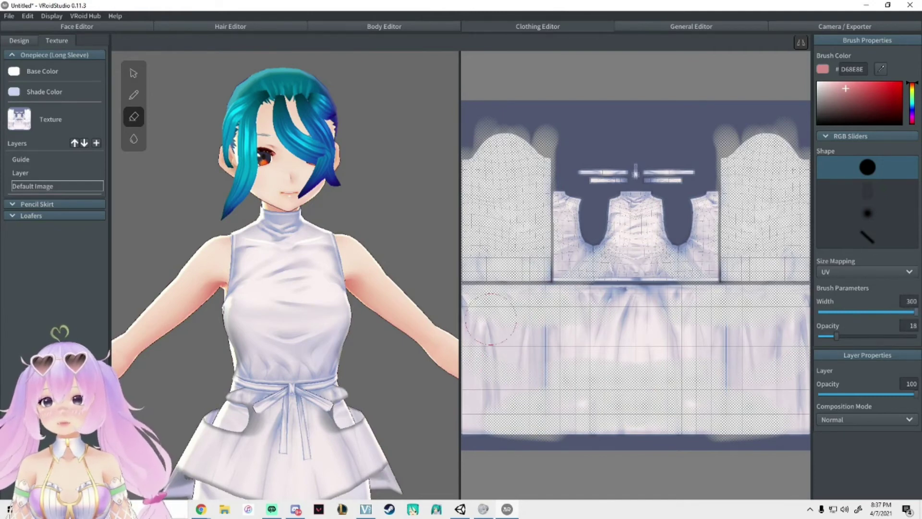
mouse_move(605, 336)
left_mouse_down()
mouse_move(637, 350)
mouse_move(624, 331)
mouse_move(634, 295)
mouse_move(603, 353)
mouse_move(552, 331)
mouse_move(552, 384)
left_mouse_up()
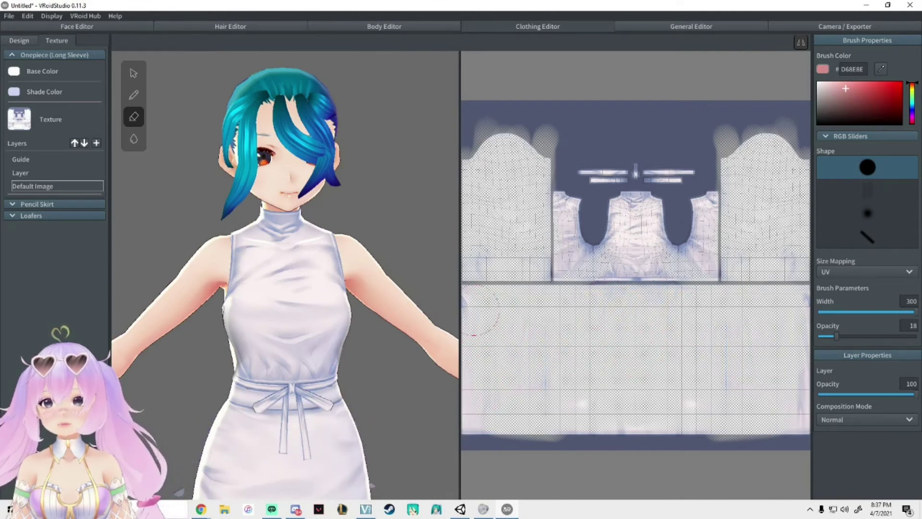
mouse_move(523, 439)
left_mouse_down()
mouse_move(624, 439)
mouse_move(464, 439)
mouse_move(746, 449)
left_mouse_up()
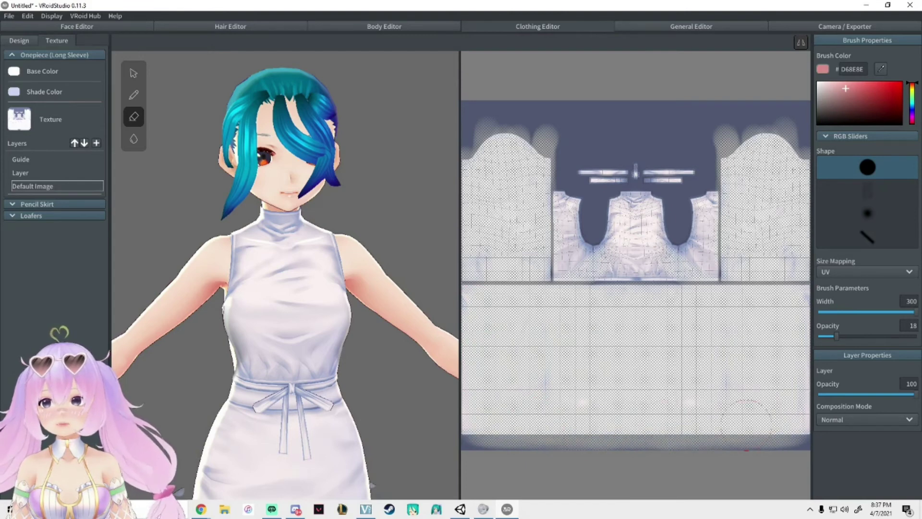
right_click_drag(422, 340, 453, 346)
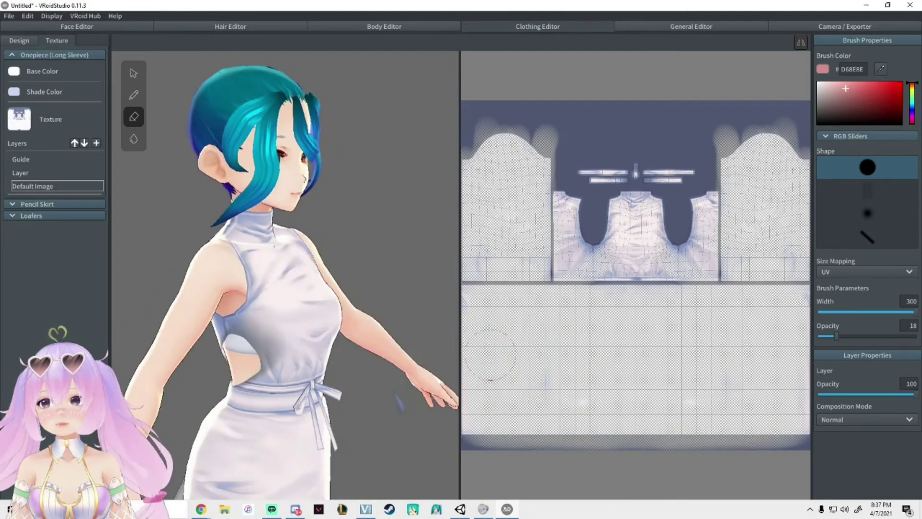
right_click_drag(362, 276, 331, 275)
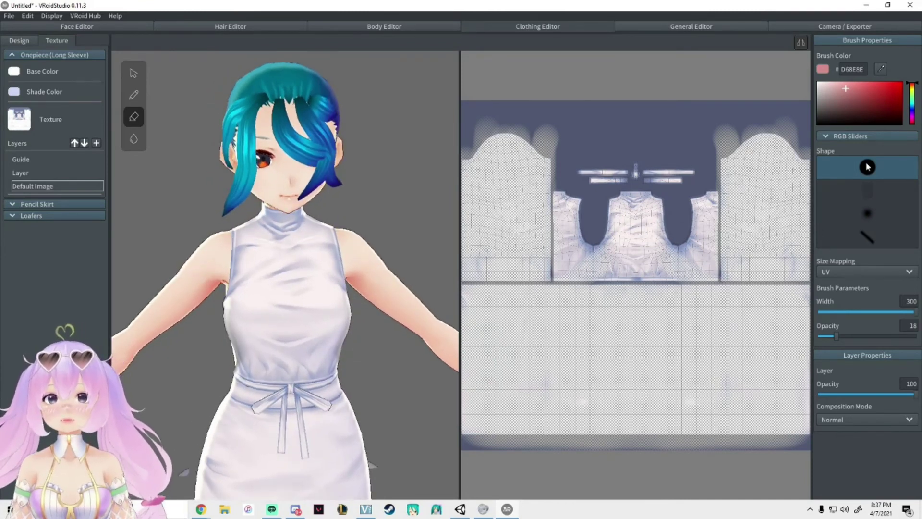
- Paint over the dress's bodice in the texture with the brush color #D68E8E
left_click(133, 101)
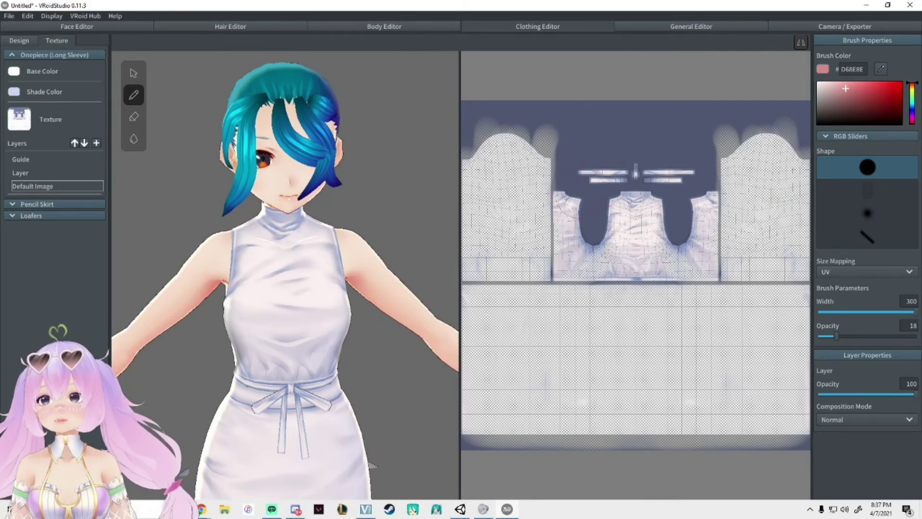
mouse_move(570, 226)
left_mouse_down()
mouse_move(576, 264)
mouse_move(634, 272)
mouse_move(633, 224)
mouse_move(650, 239)
mouse_move(644, 204)
mouse_move(675, 207)
mouse_move(717, 231)
mouse_move(742, 274)
left_mouse_up()
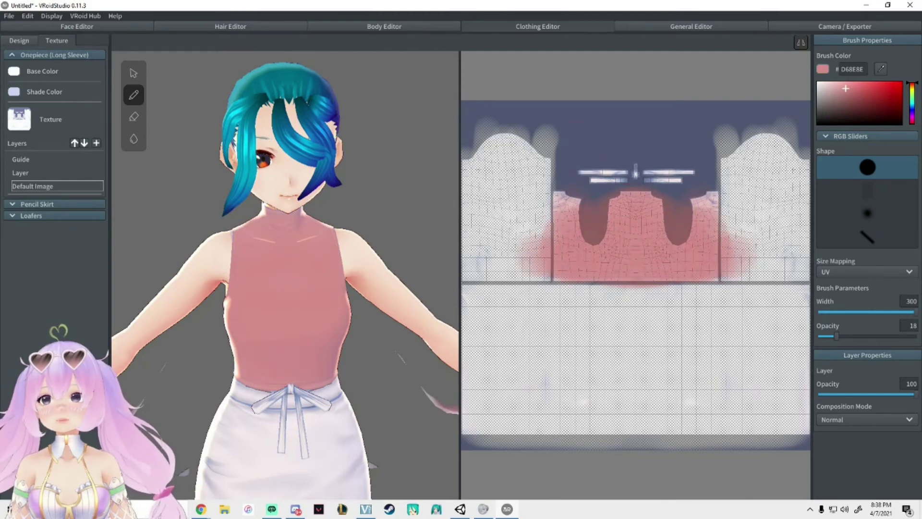
right_click_drag(388, 235, 218, 232)
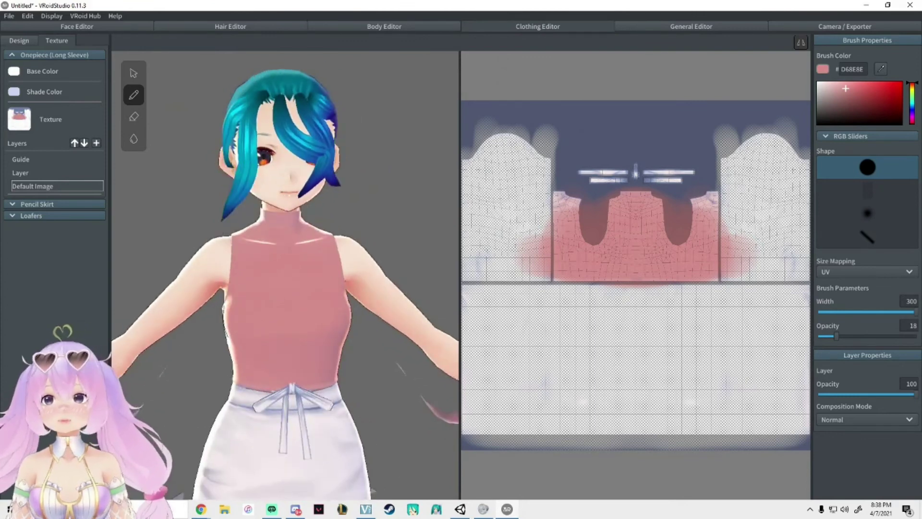
- Undo the bodice painting and the skirt erasing, keeping only the sleeves erased, and check the dress on the avatar
key("ctrl+z")
key("ctrl+z")
key("ctrl+z")
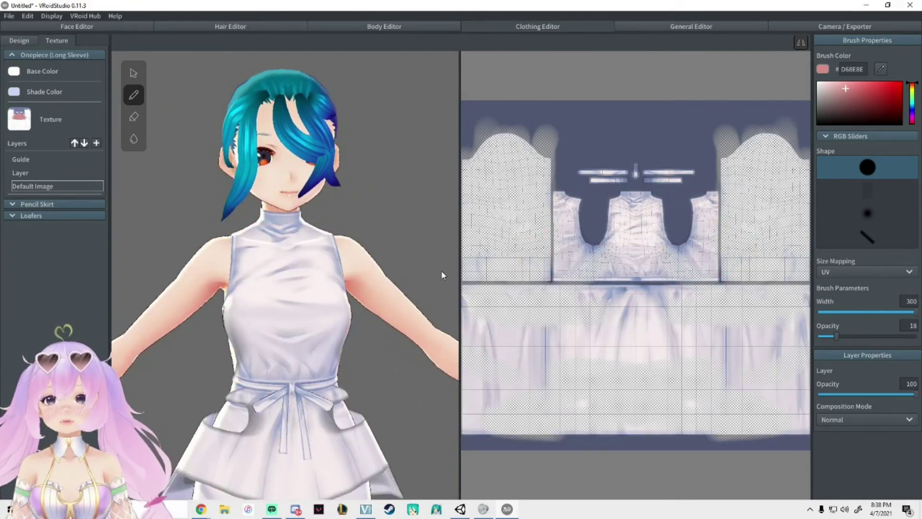
key("ctrl+z")
key("ctrl+z")
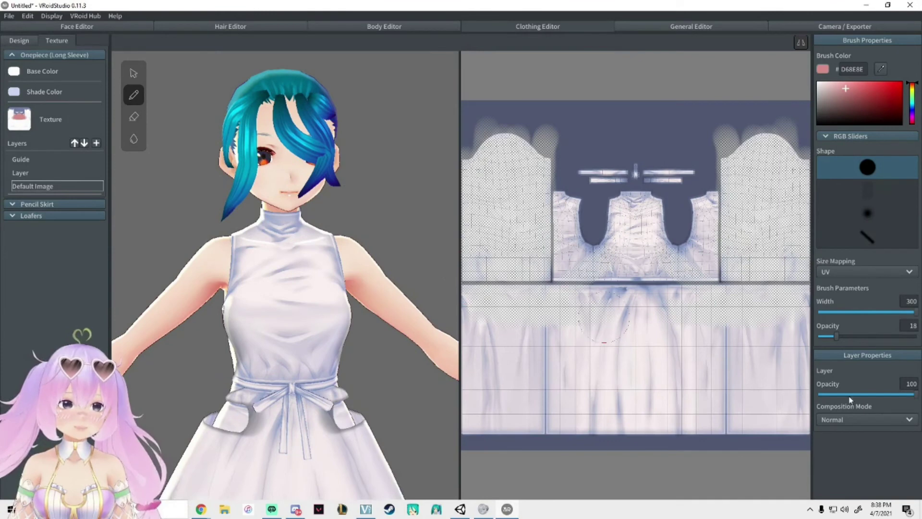
key("ctrl+z")
key("ctrl+z")
key("ctrl+z")
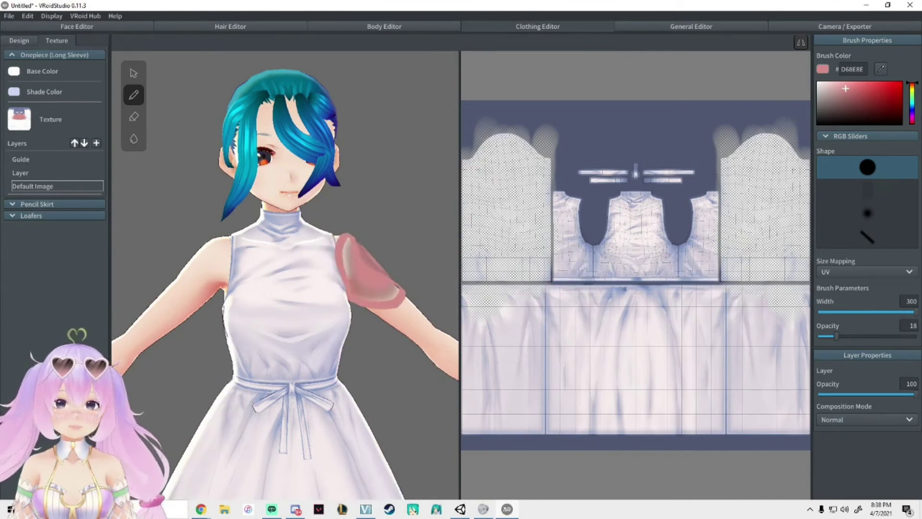
key("ctrl+z")
mouse_move(402, 222)
right_mouse_down()
mouse_move(441, 218)
mouse_move(430, 228)
mouse_move(263, 219)
mouse_move(214, 226)
right_mouse_up()
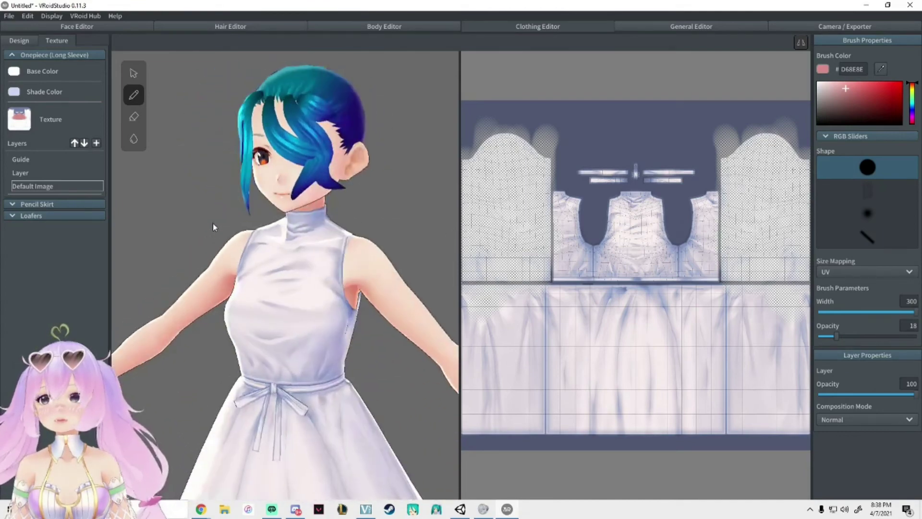
right_click_drag(347, 244, 368, 244)
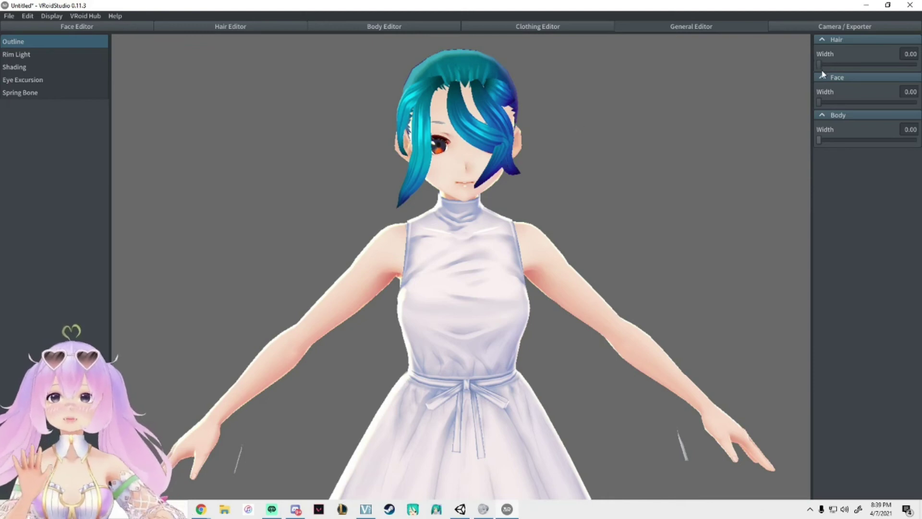
- Set the outline widths in the General Editor to 0.14 for the hair, 0.11 for the face and 0.08 for the body
left_click_drag(819, 64, 873, 64)
left_click_drag(824, 103, 862, 102)
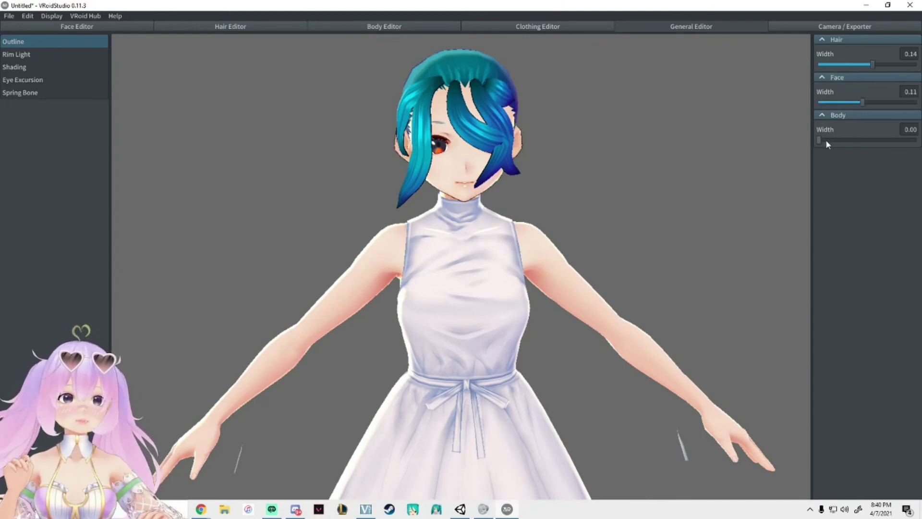
left_click_drag(819, 140, 846, 139)
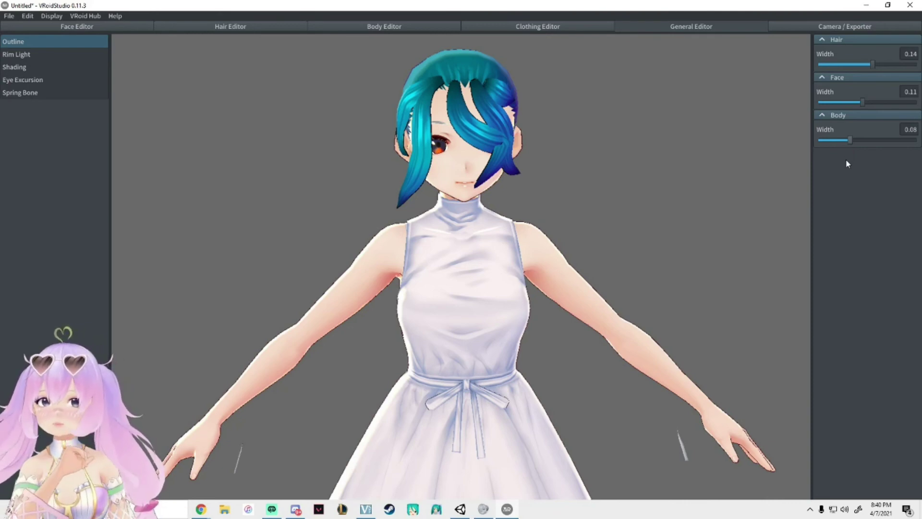
scroll(536, 286, "down", 1)
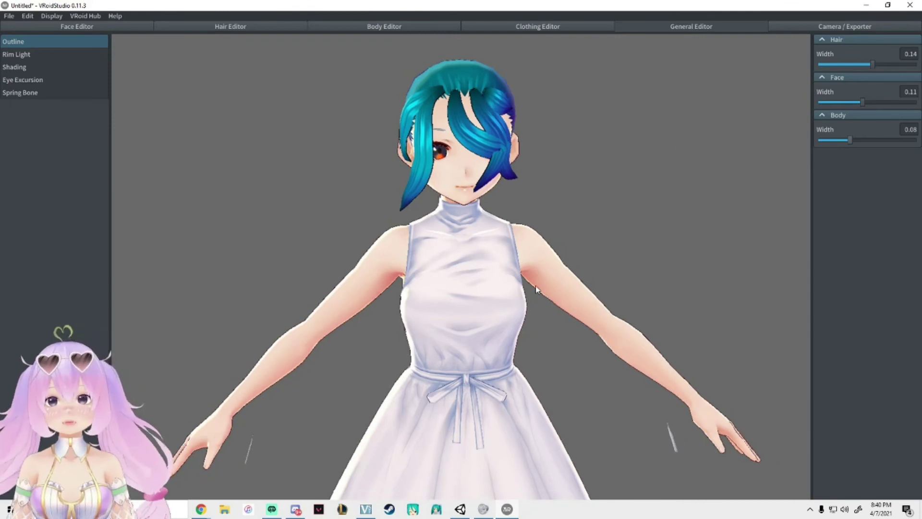
scroll(623, 265, "up", 1)
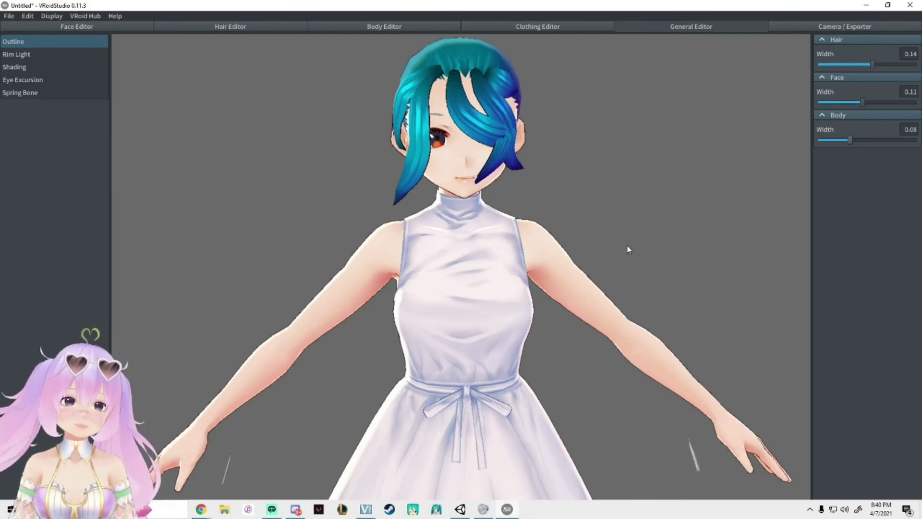
- Set the avatar's Smile face expression to 100 in the Camera / Exporter
left_click(828, 28)
middle_click_drag(568, 234, 575, 196)
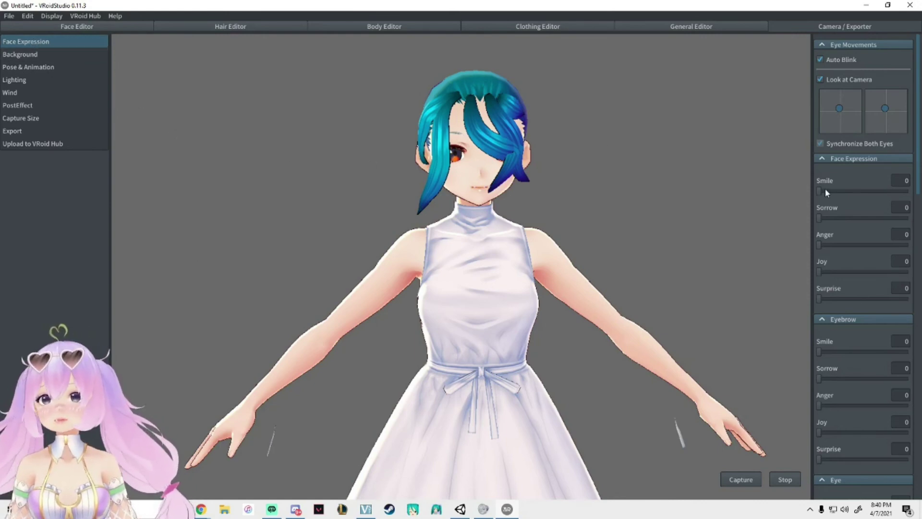
left_click_drag(840, 191, 908, 191)
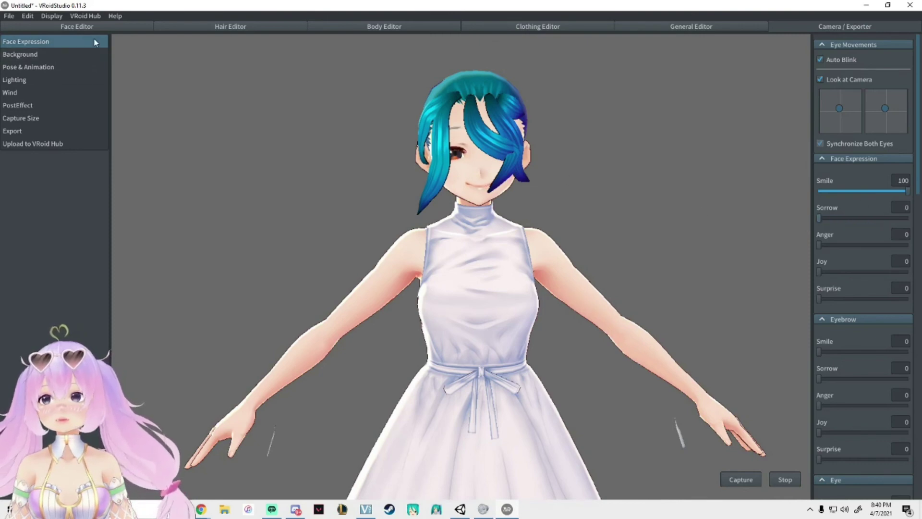
- Change the background color to the olive yellow #AFAF3F
left_click(48, 54)
left_click(851, 107)
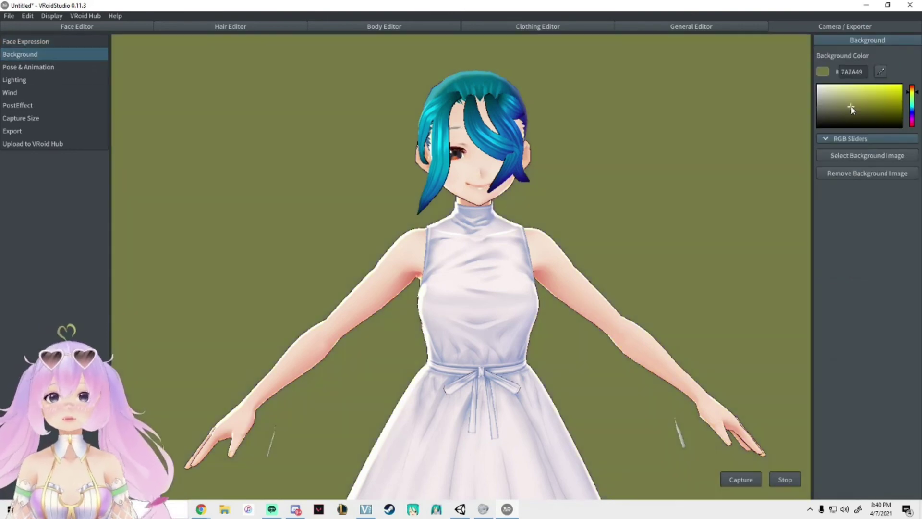
left_click(872, 97)
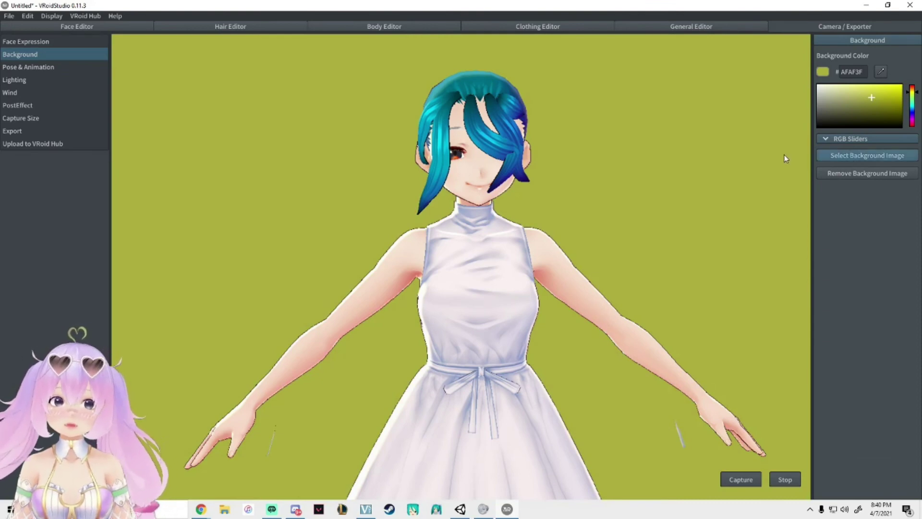
- Preview several female animations, including Standby 5, Jumping 3, Standby 8, Jumping Over and laugh, ending with Hey! playing on the avatar
left_click(46, 68)
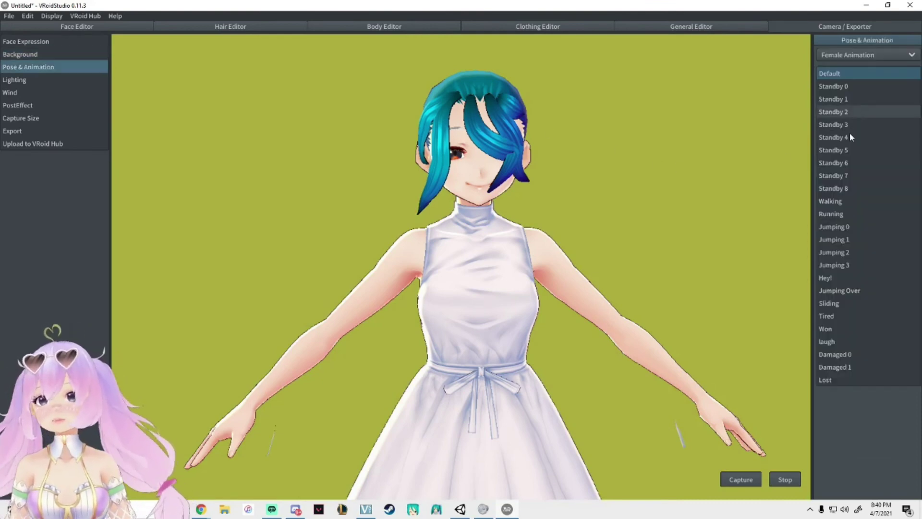
left_click(847, 149)
left_click(850, 268)
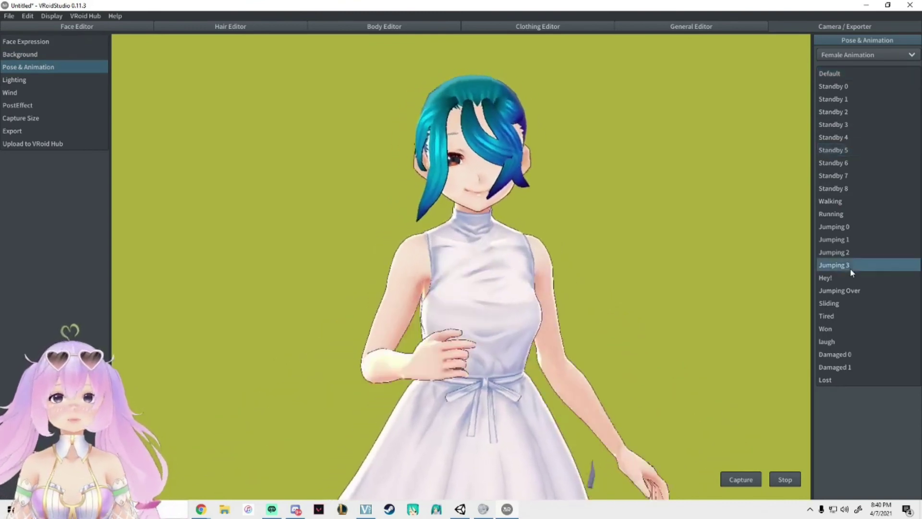
left_click(835, 189)
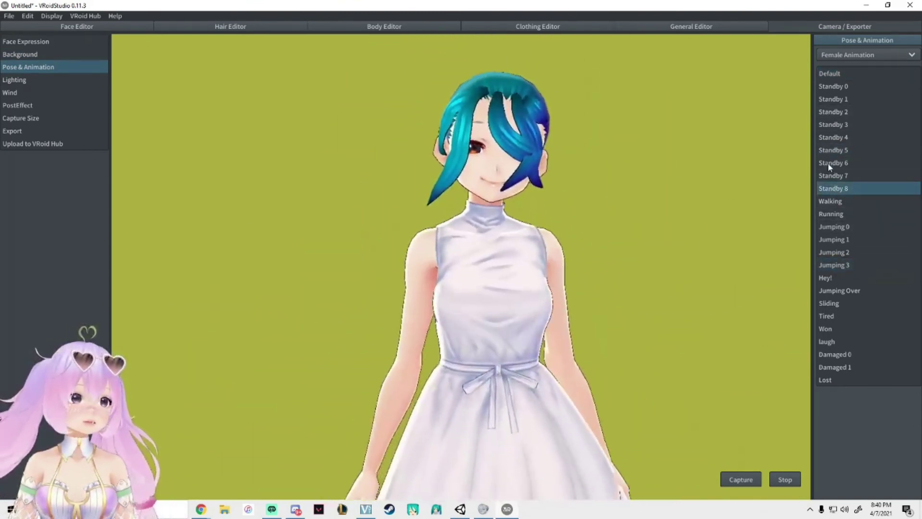
left_click(845, 290)
left_click(859, 341)
left_click(842, 239)
left_click(828, 163)
left_click(829, 151)
left_click(835, 278)
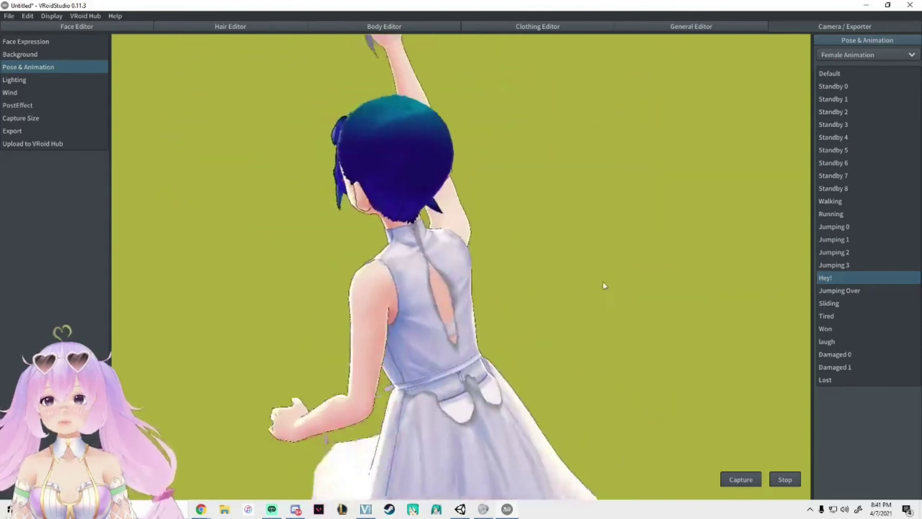
- Look over the lighting settings and set the wind's Y direction to 0.56 to make the skirt blow
left_click(18, 80)
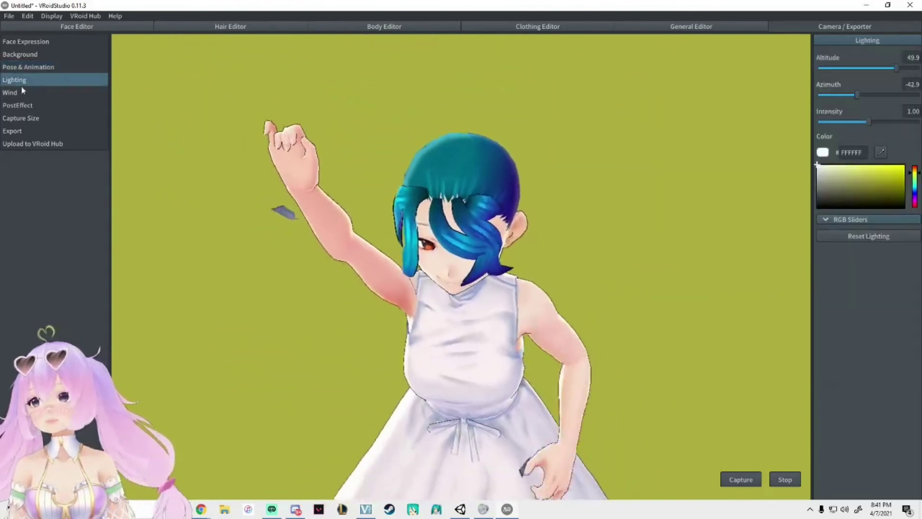
left_click(19, 93)
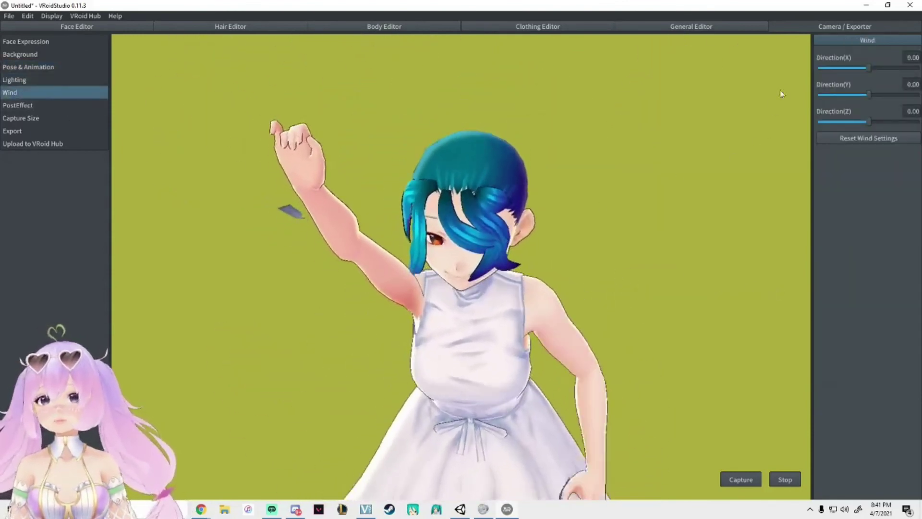
left_click_drag(869, 94, 896, 95)
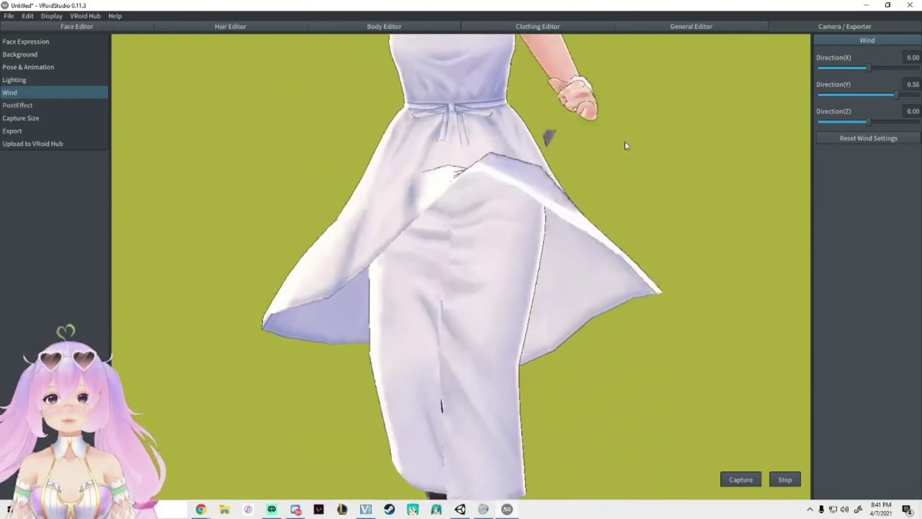
- Look through the post effect and capture size settings and open the avatar's export information
left_click(19, 105)
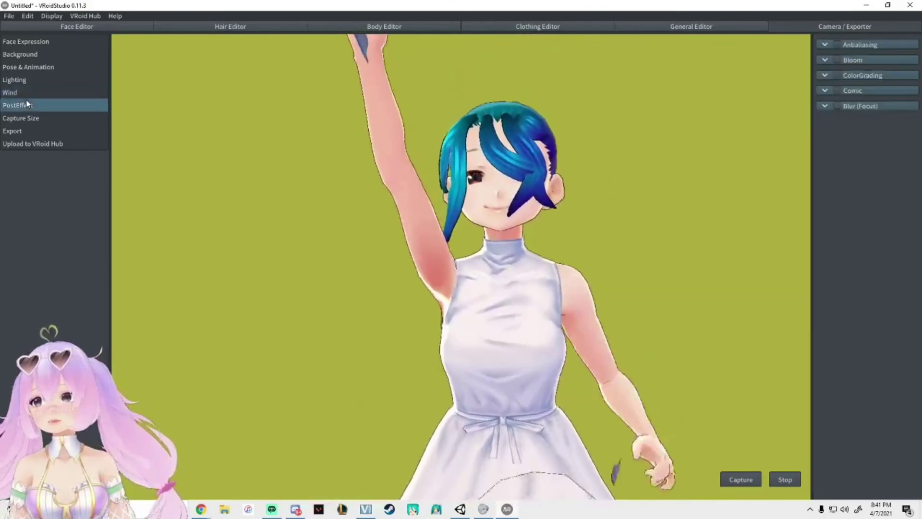
left_click(46, 119)
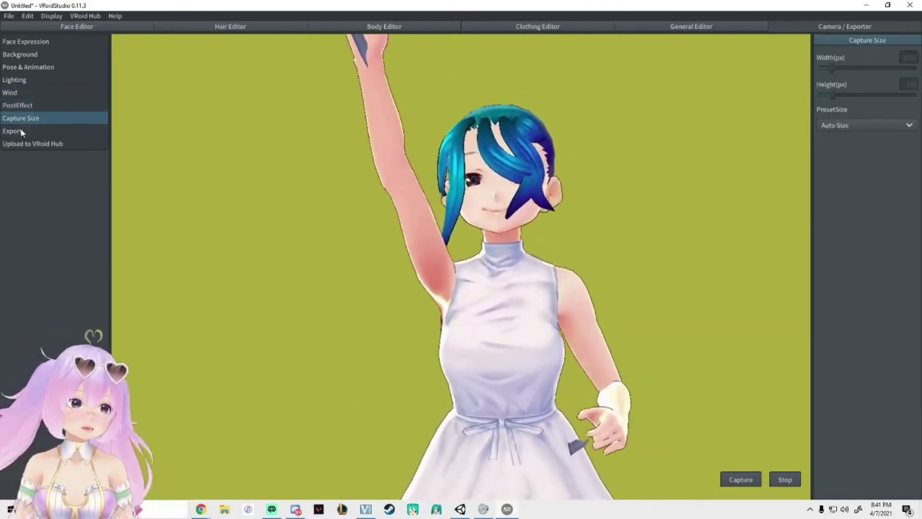
left_click(21, 131)
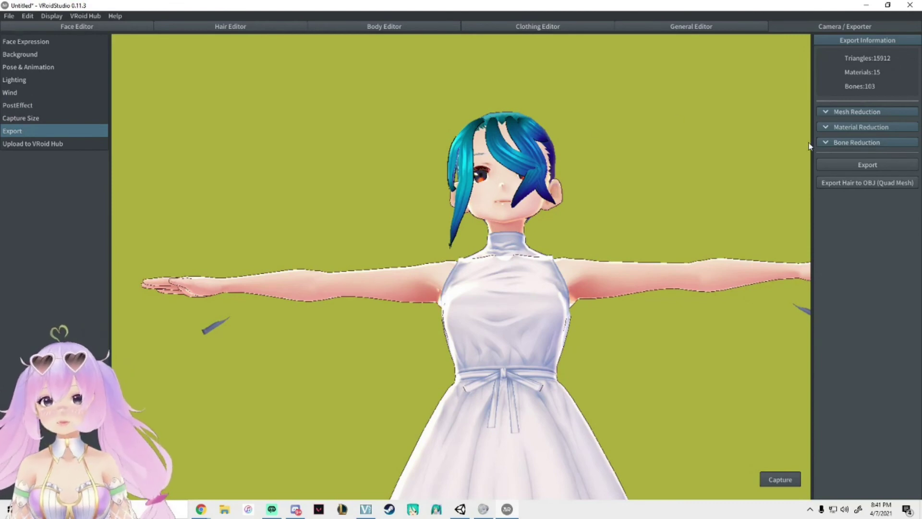